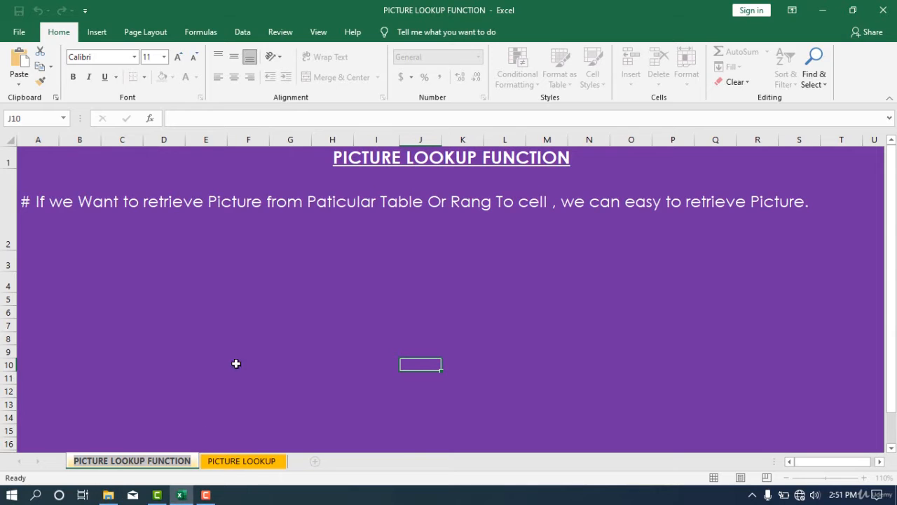
# Read the introductory note on the PICTURE LOOKUP FUNCTION sheet and return to the PICTURE LOOKUP sheet
pyautogui.click(239, 461)
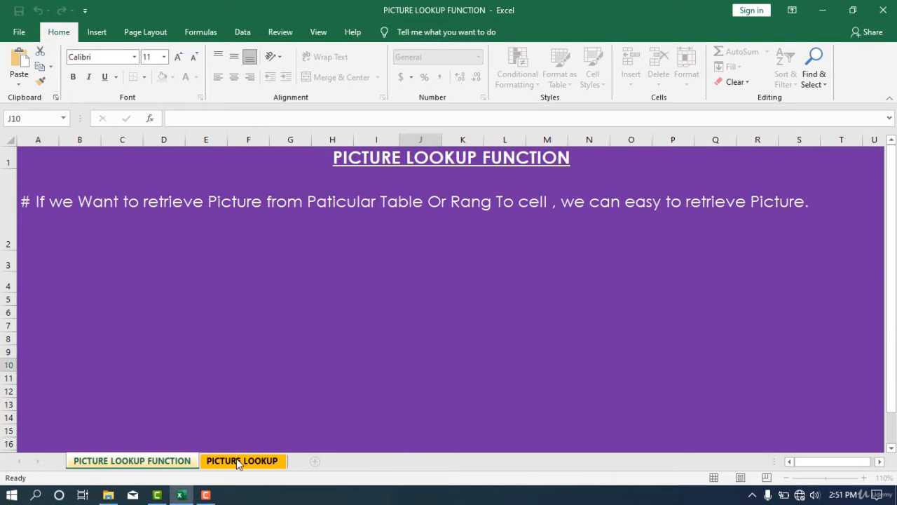
pyautogui.scroll(-5, 261, 293)
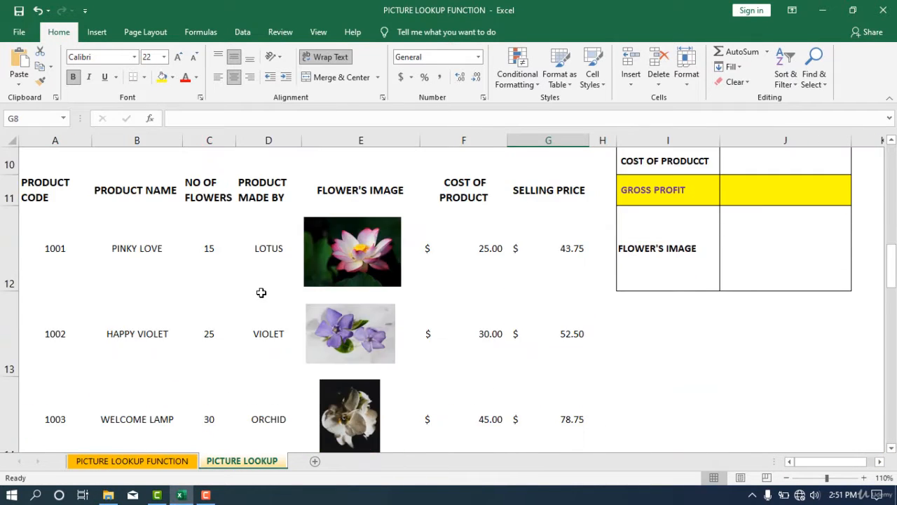
pyautogui.scroll(5, 261, 292)
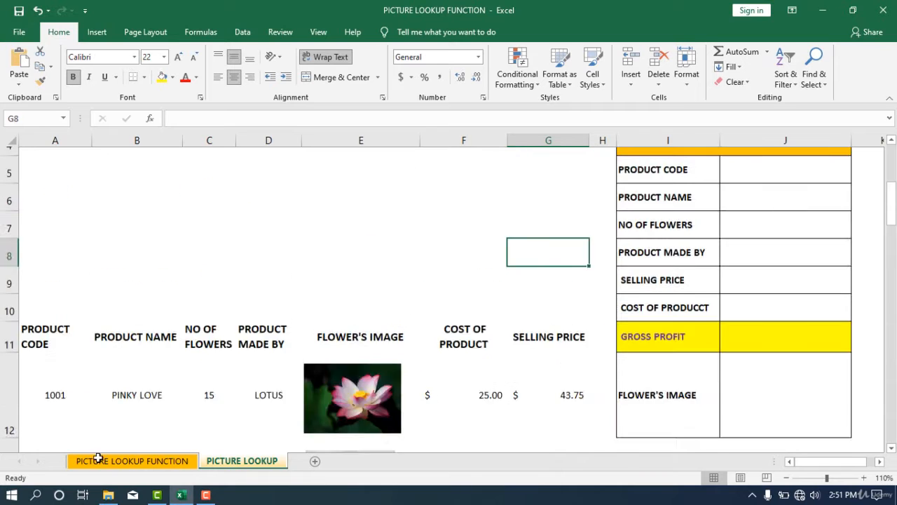
pyautogui.click(134, 463)
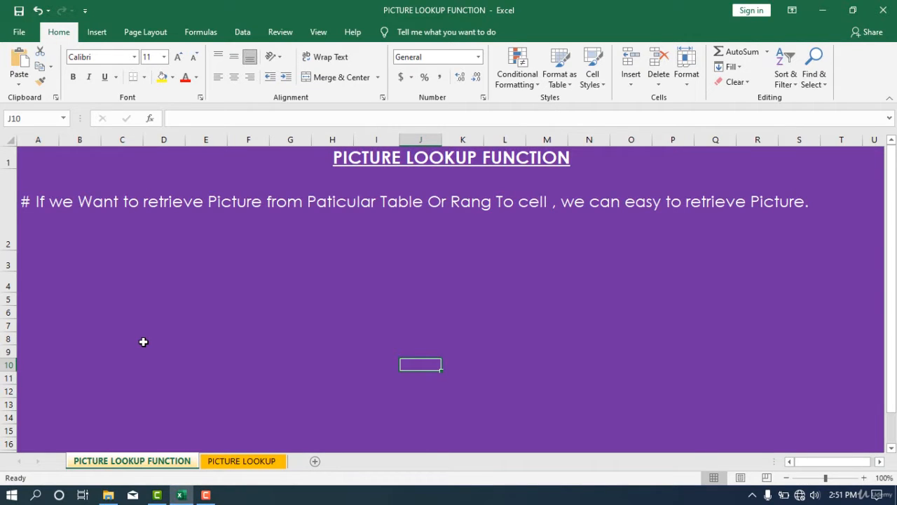
pyautogui.click(244, 461)
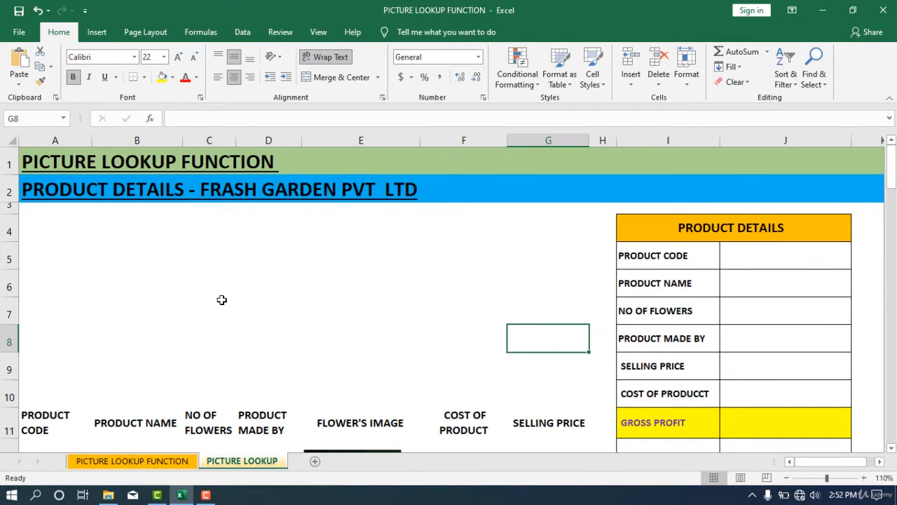
# Look over the PICTURE LOOKUP sheet's headings, the flower product table and the PRODUCT DETAILS form
pyautogui.scroll(-1, 222, 299)
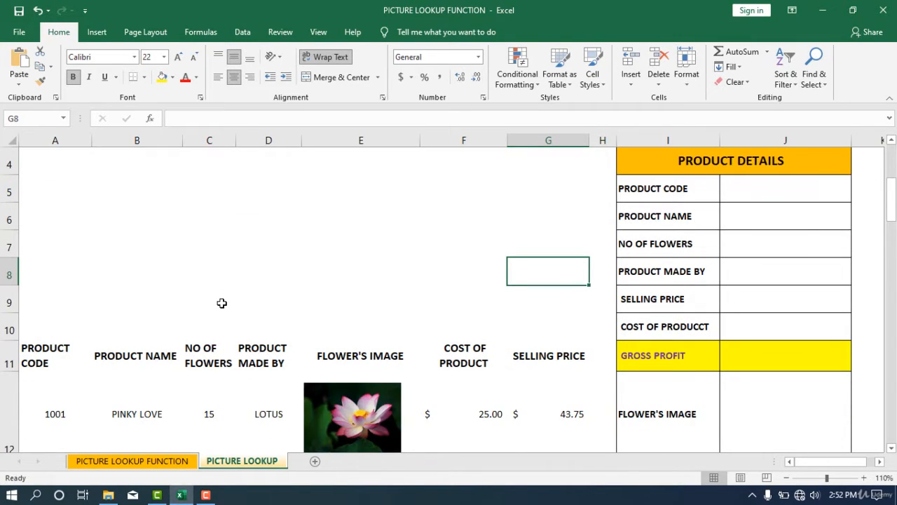
pyautogui.scroll(1, 222, 303)
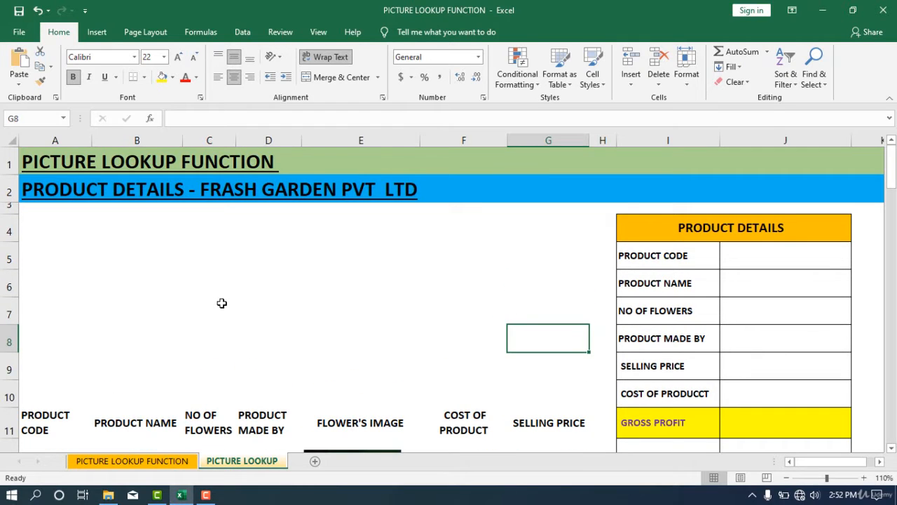
pyautogui.scroll(-2, 222, 303)
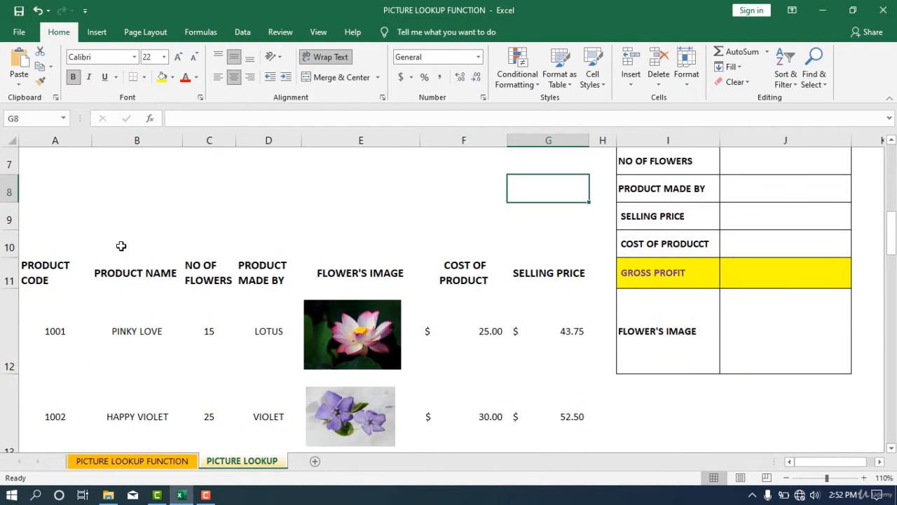
pyautogui.scroll(2, 319, 244)
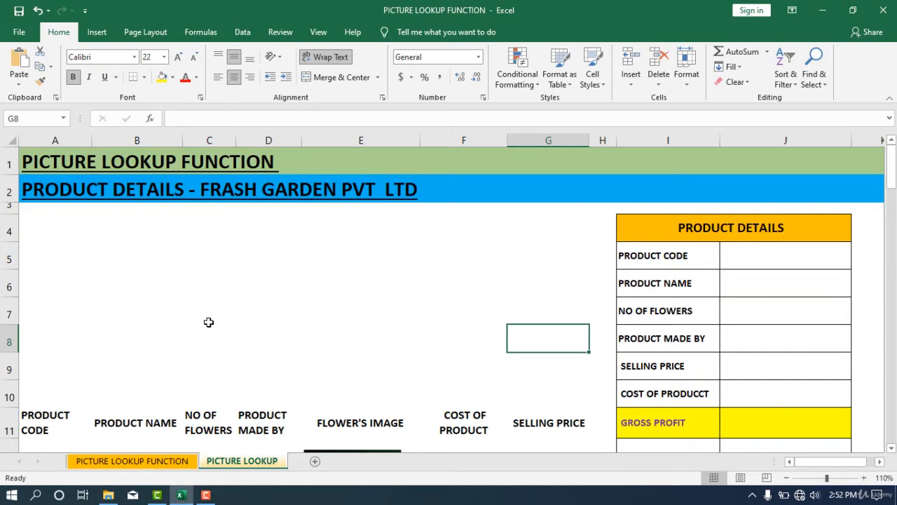
pyautogui.scroll(-2, 401, 215)
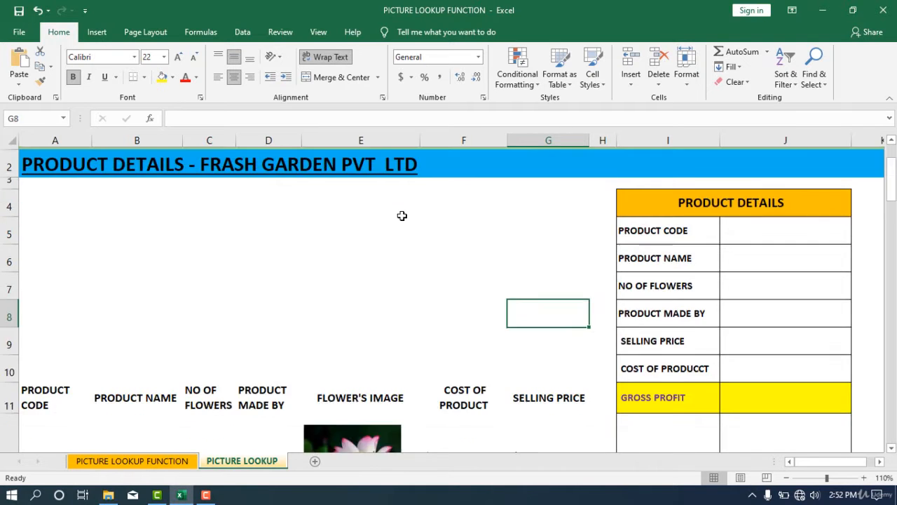
pyautogui.scroll(-1, 48, 270)
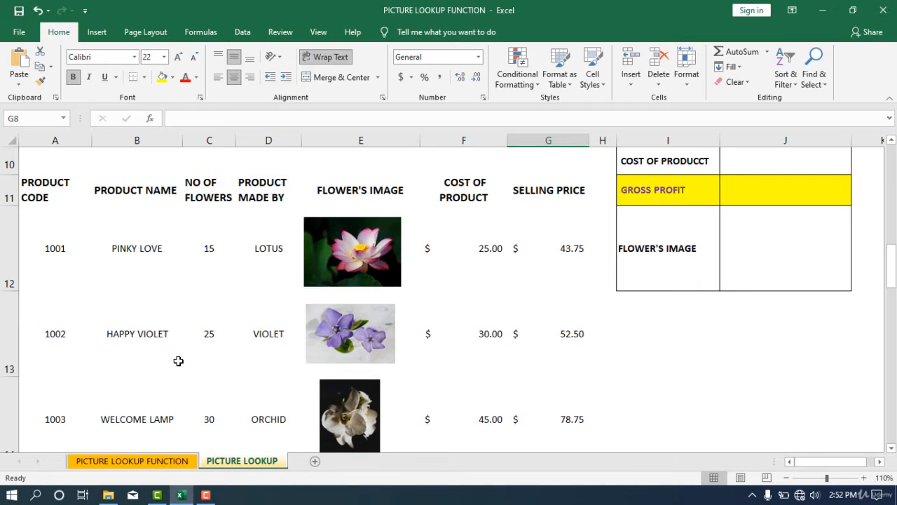
pyautogui.scroll(-5, 176, 360)
pyautogui.scroll(7, 148, 371)
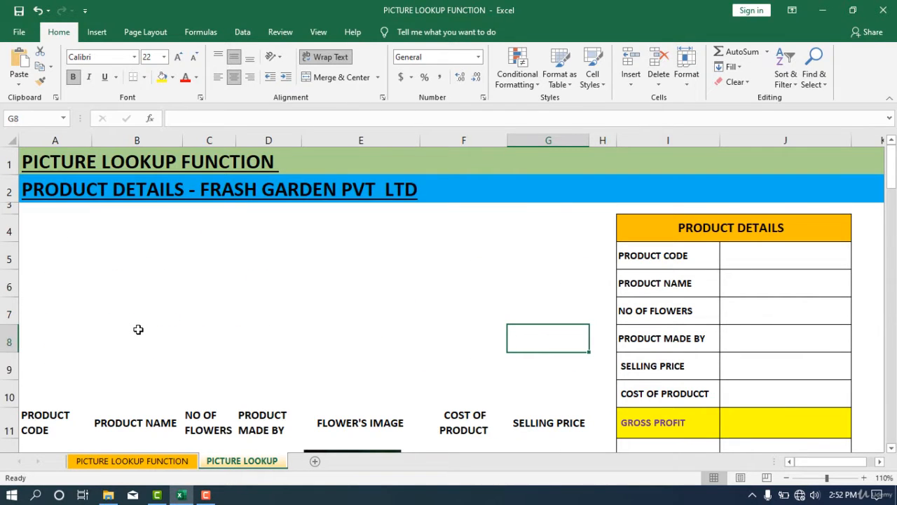
# Examine each field of product 1001 in row 12, from its product code through its flower image to its selling price
pyautogui.scroll(-2, 140, 326)
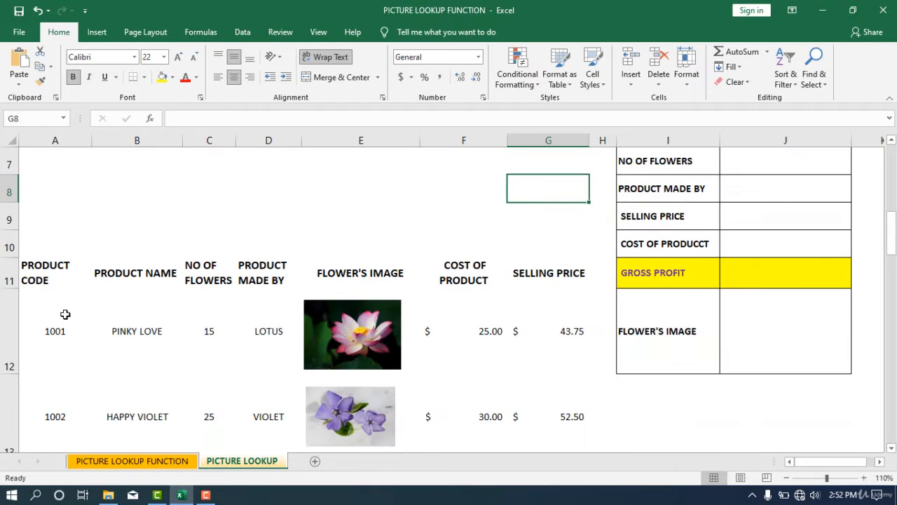
pyautogui.click(65, 334)
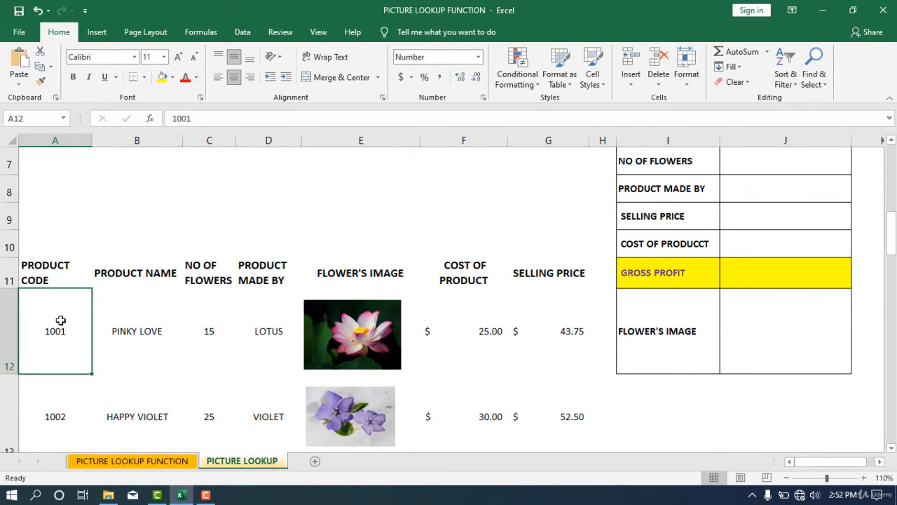
pyautogui.click(142, 331)
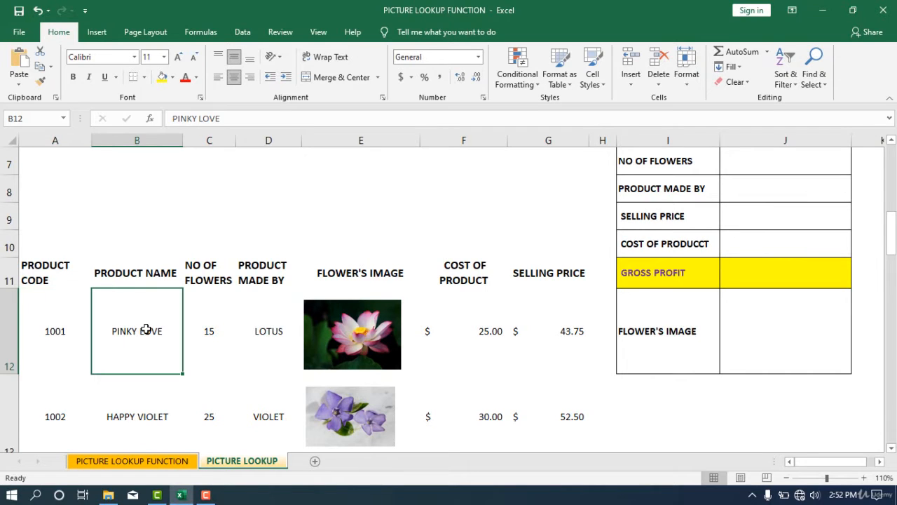
pyautogui.click(201, 334)
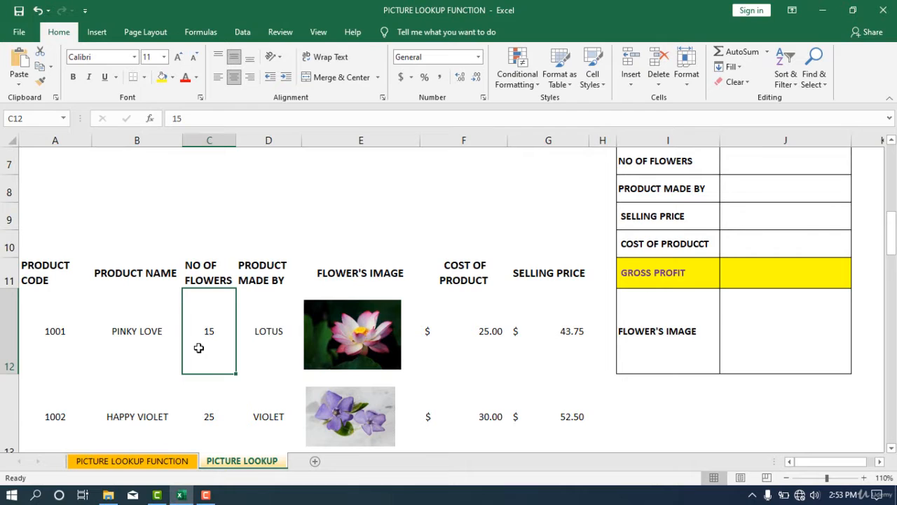
pyautogui.click(267, 335)
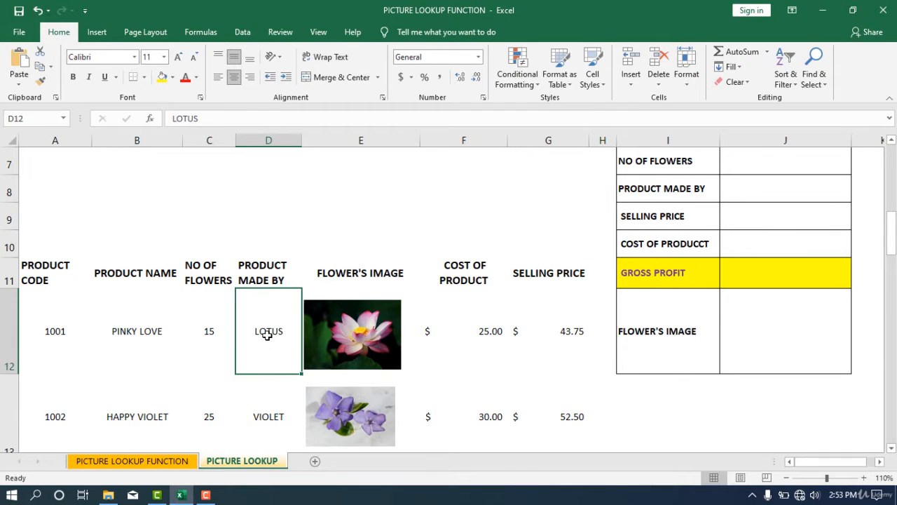
pyautogui.click(369, 326)
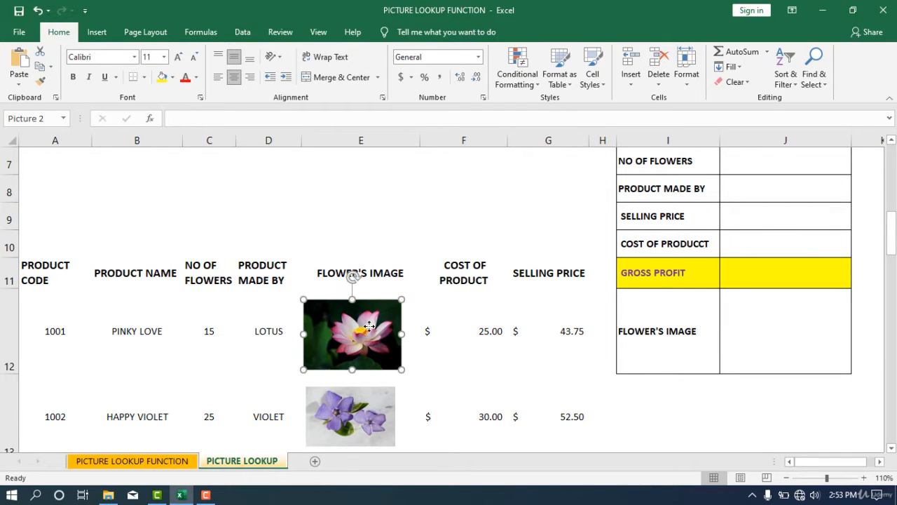
pyautogui.click(474, 334)
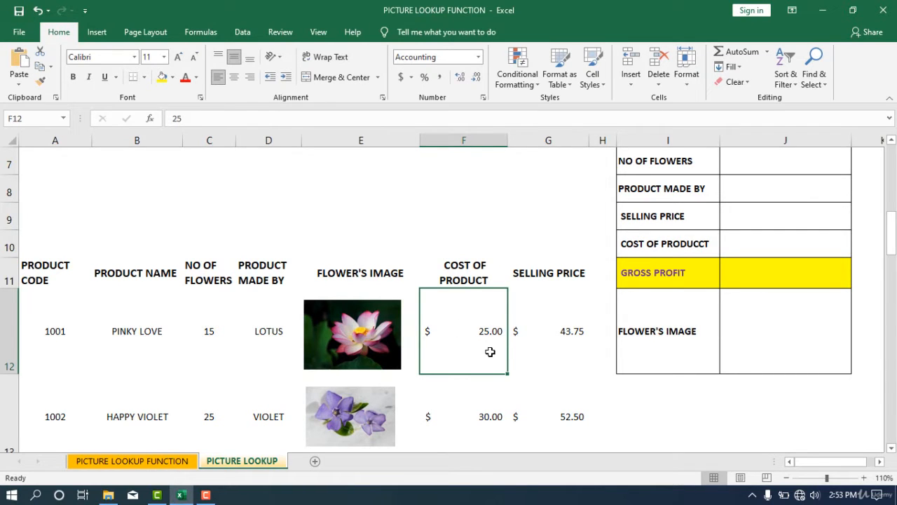
pyautogui.click(571, 329)
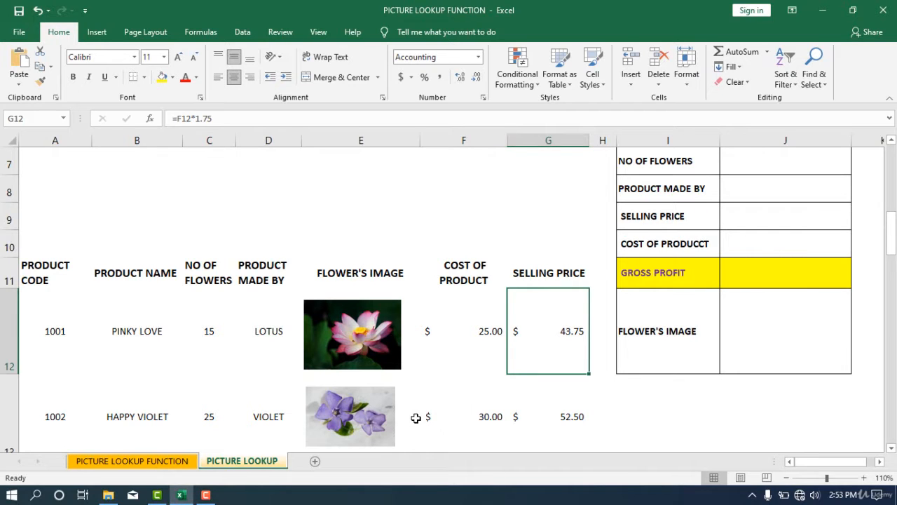
# Examine the fields of product 1002 in row 13, from its product code through its flower image to its product cost
pyautogui.scroll(-3, 307, 402)
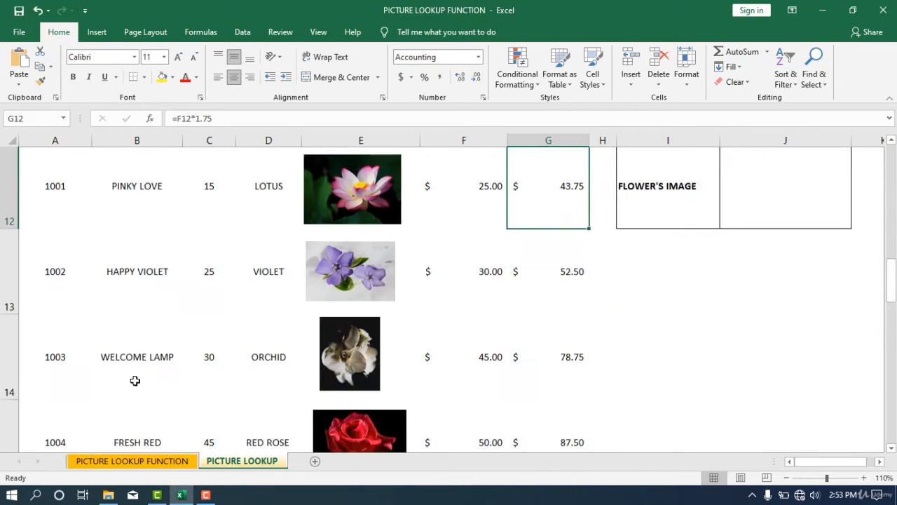
pyautogui.scroll(1, 112, 337)
pyautogui.scroll(2, 100, 330)
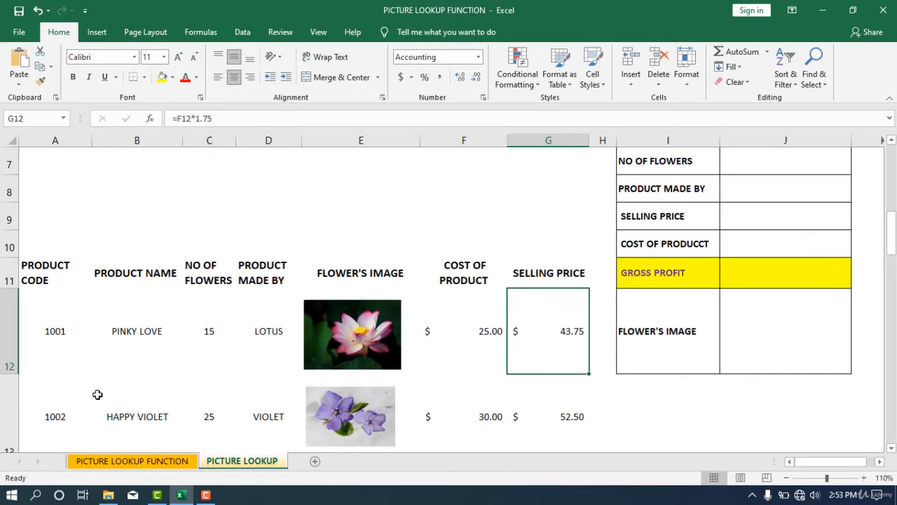
pyautogui.click(61, 421)
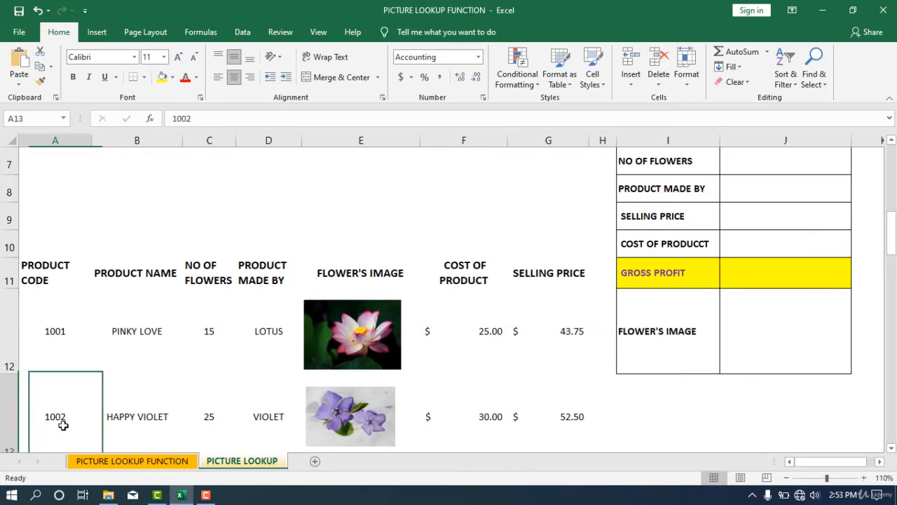
pyautogui.click(150, 425)
pyautogui.scroll(-1, 194, 354)
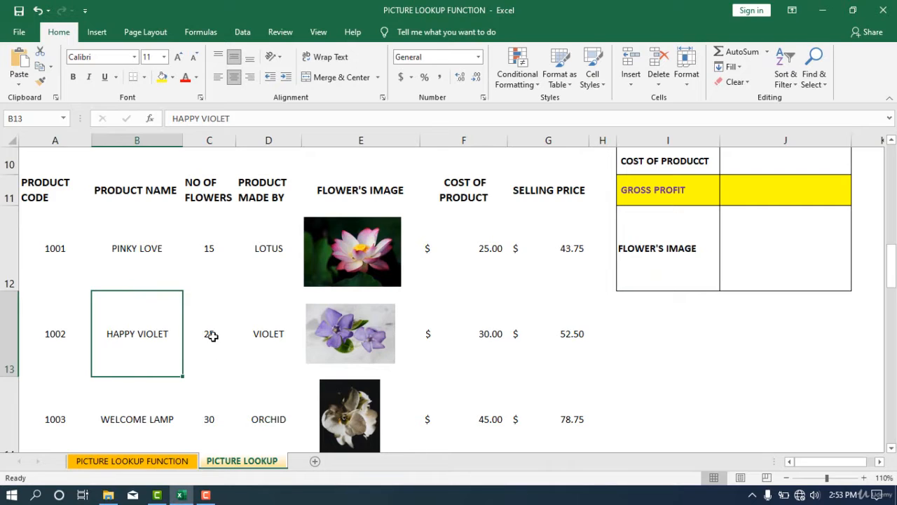
pyautogui.click(212, 337)
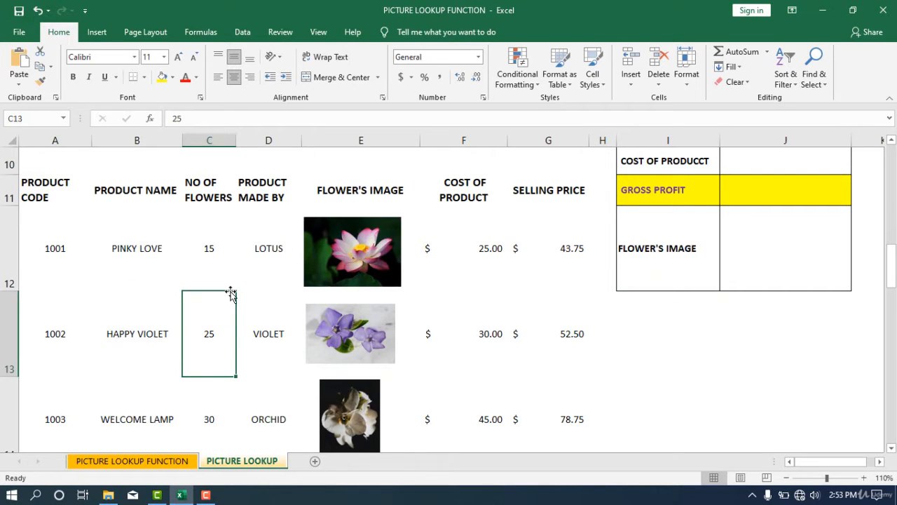
pyautogui.click(269, 338)
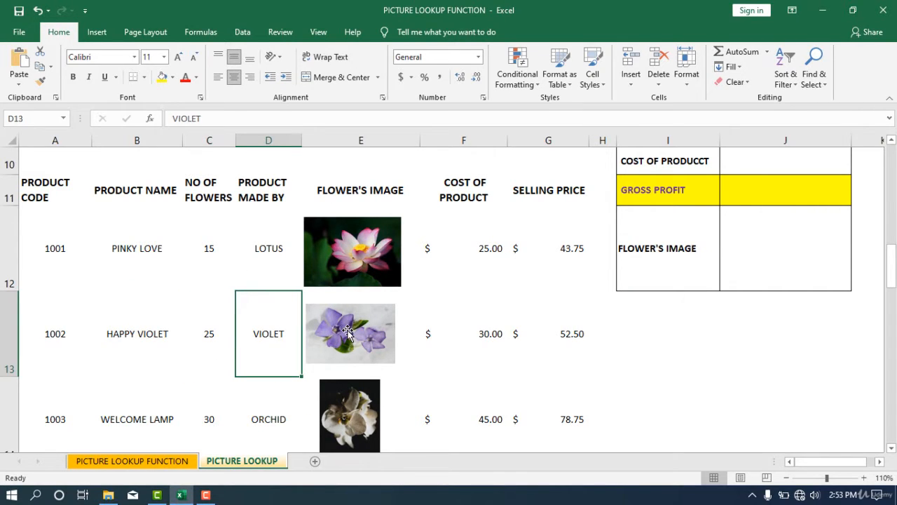
pyautogui.click(347, 330)
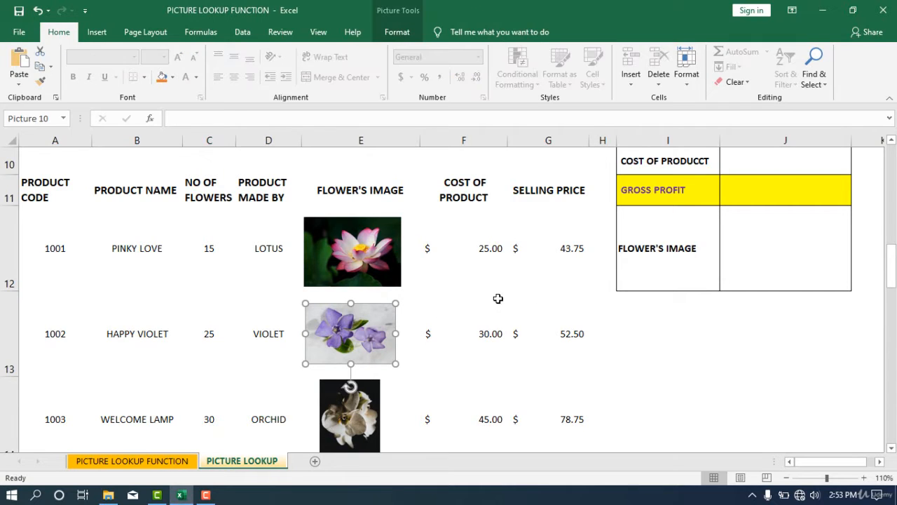
pyautogui.click(495, 340)
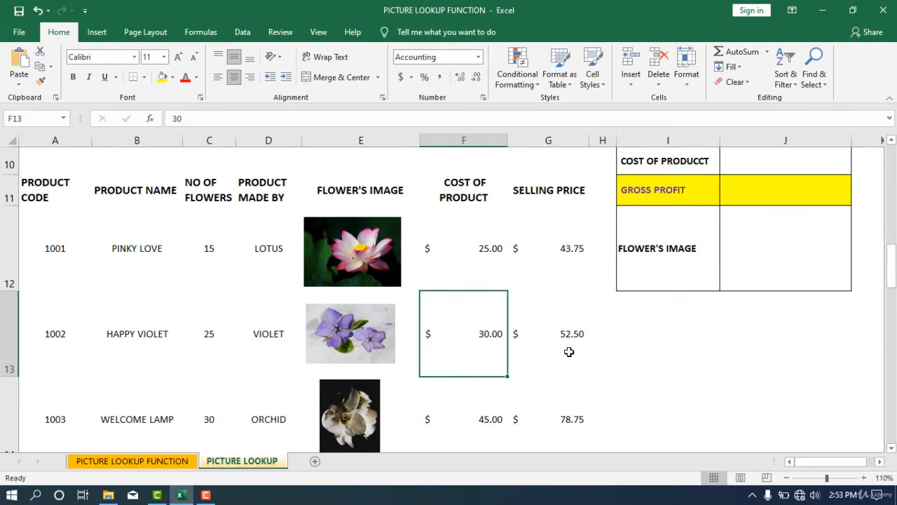
# Review the remaining product rows and their flower images in the product table
pyautogui.scroll(-2, 404, 315)
pyautogui.scroll(2, 404, 315)
pyautogui.scroll(-4, 164, 324)
pyautogui.scroll(5, 165, 327)
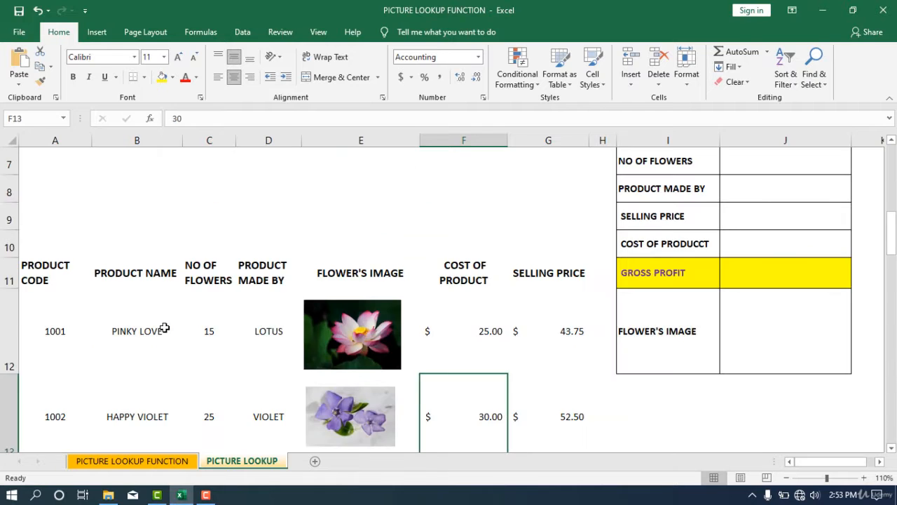
pyautogui.scroll(2, 164, 328)
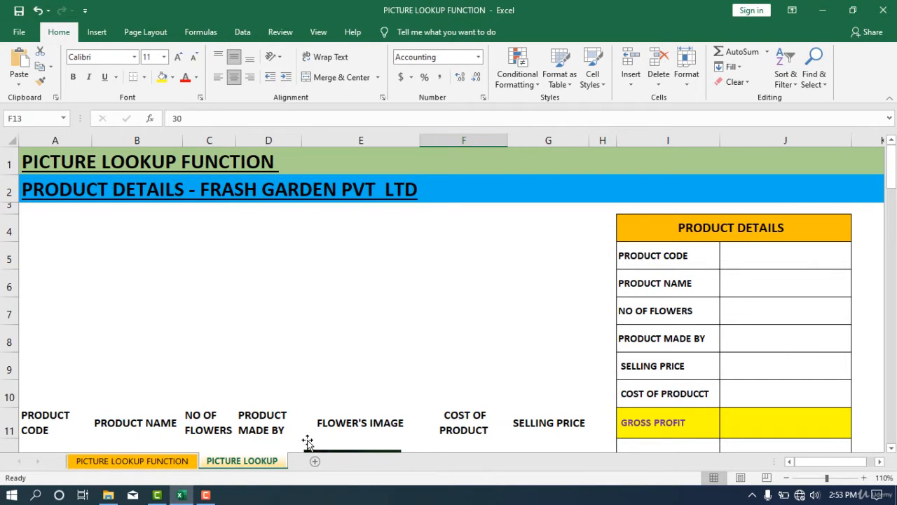
pyautogui.scroll(-1, 306, 438)
pyautogui.scroll(-3, 194, 409)
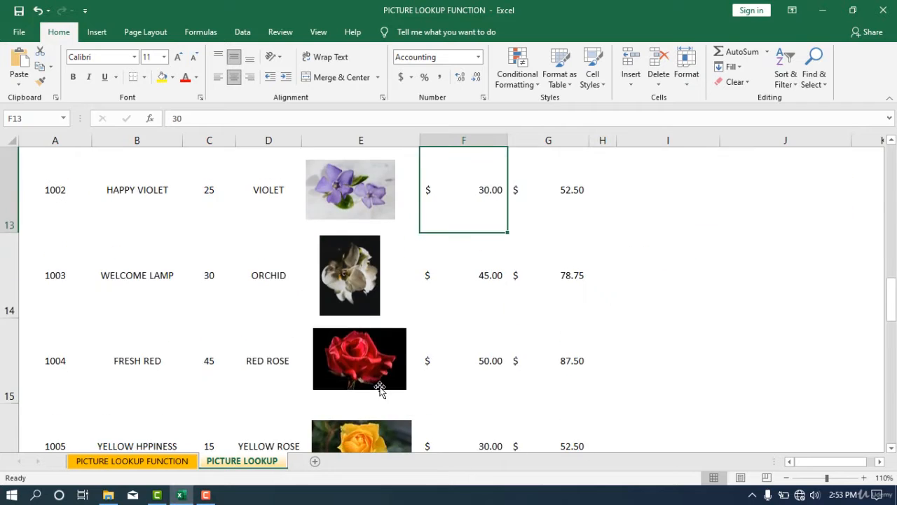
pyautogui.scroll(4, 792, 240)
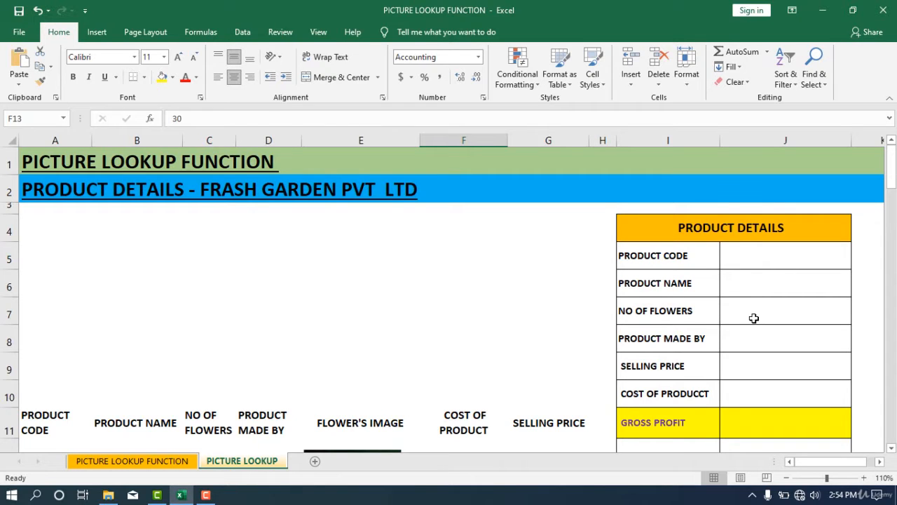
# Inspect the selling price, cost, gross profit and flower's image entries in the PRODUCT DETAILS form
pyautogui.click(729, 370)
pyautogui.click(737, 389)
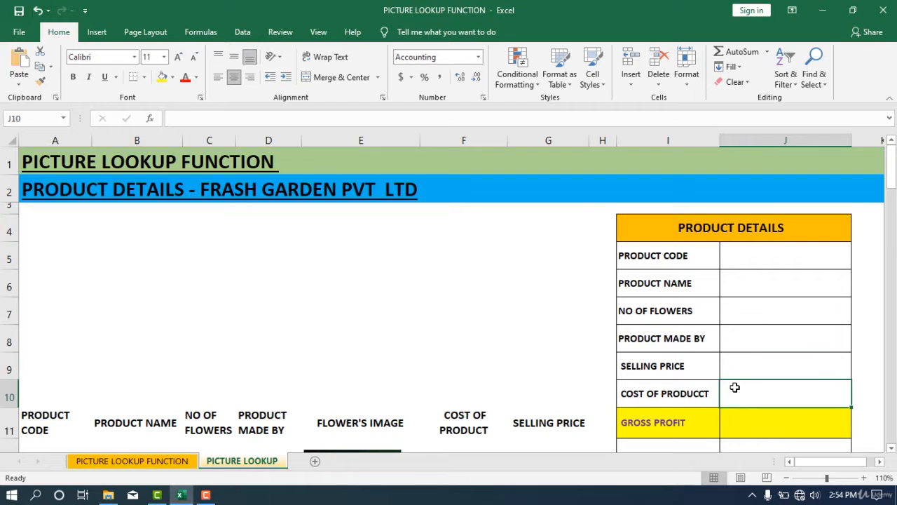
pyautogui.scroll(-1, 735, 387)
pyautogui.click(740, 358)
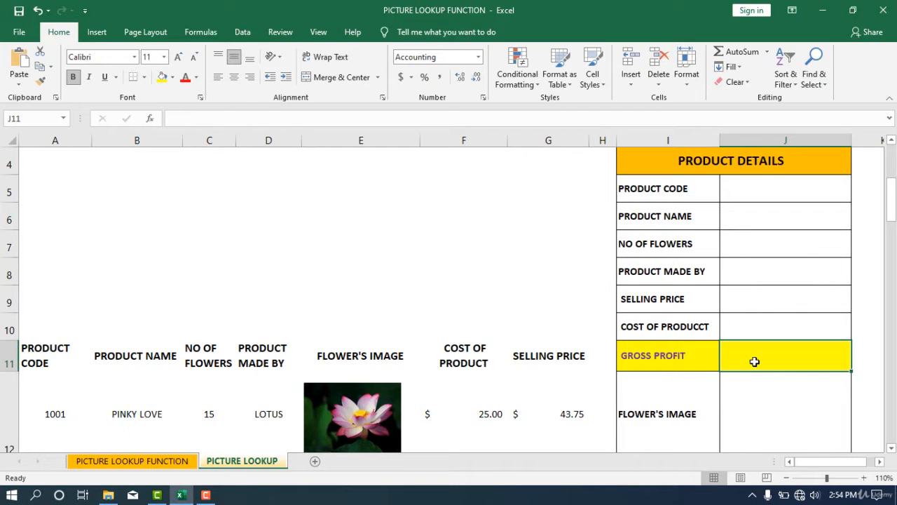
pyautogui.scroll(-1, 755, 361)
pyautogui.scroll(2, 772, 236)
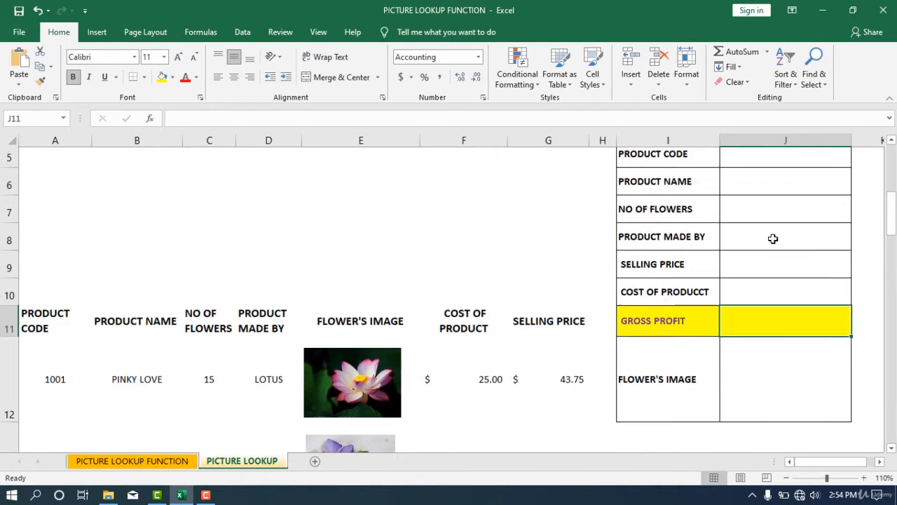
pyautogui.scroll(-1, 769, 327)
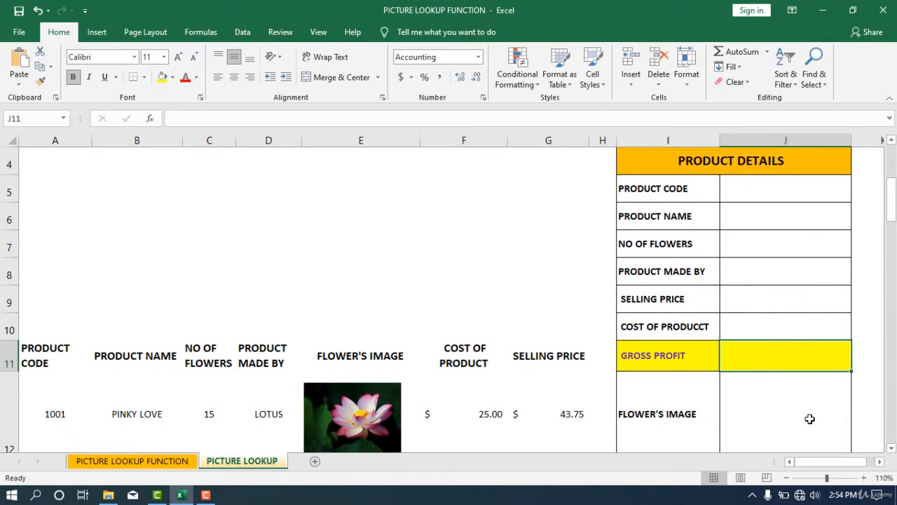
pyautogui.scroll(-1, 809, 418)
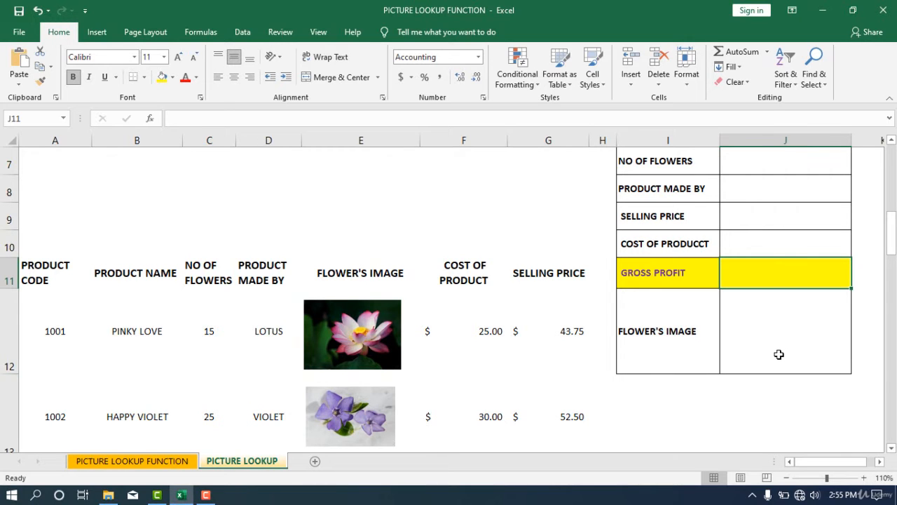
pyautogui.scroll(1, 779, 354)
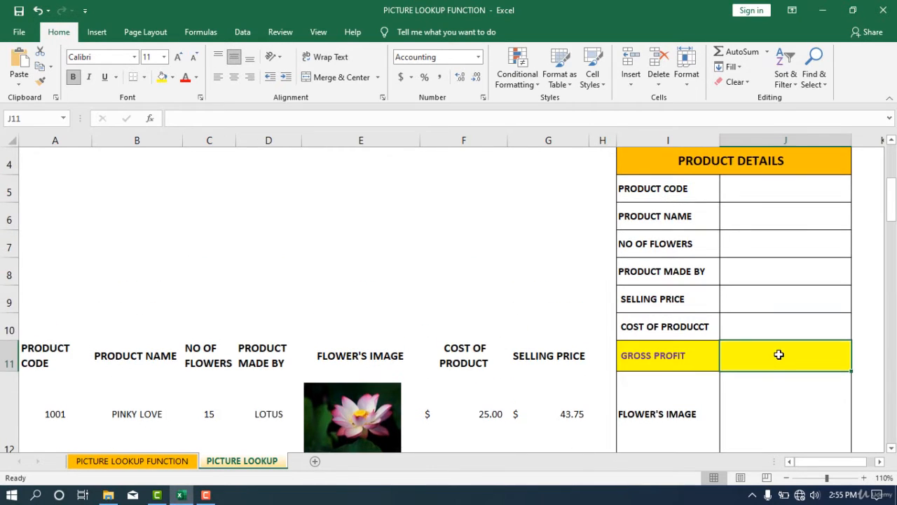
pyautogui.scroll(-1, 772, 353)
pyautogui.scroll(1, 727, 351)
pyautogui.scroll(1, 681, 374)
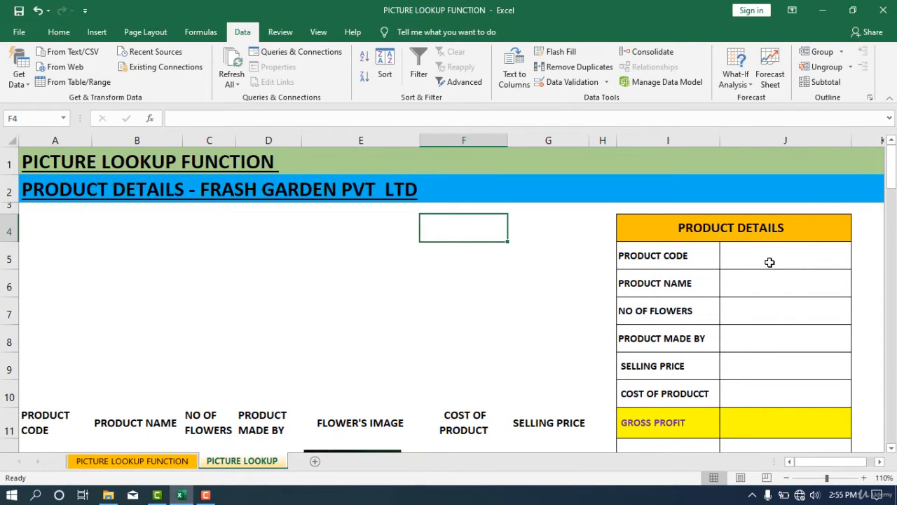
# Set up a data validation rule that allows a List for the PRODUCT CODE entry in cell J5
pyautogui.click(794, 255)
pyautogui.scroll(-1, 4, 329)
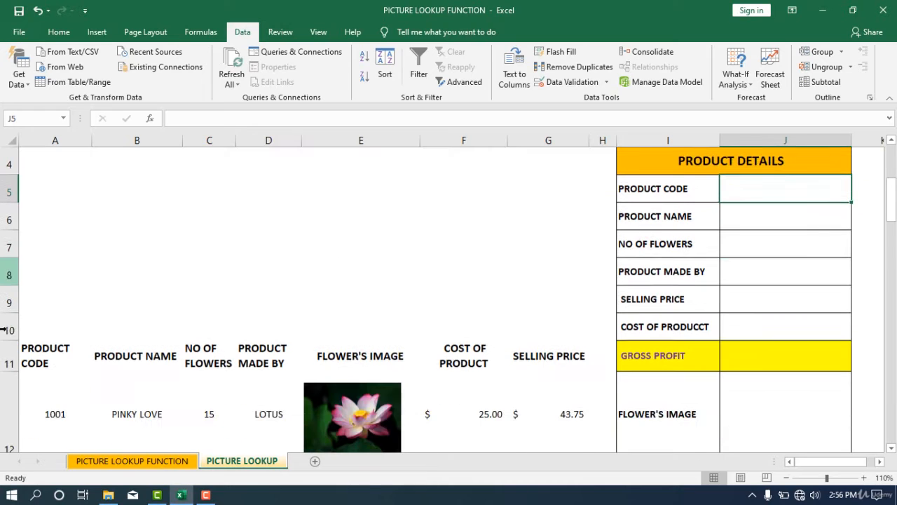
pyautogui.scroll(1, 99, 315)
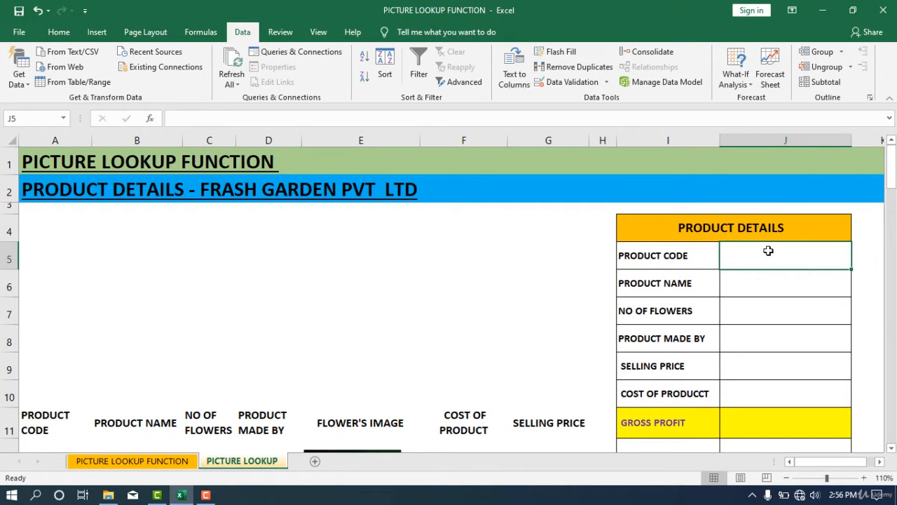
pyautogui.click(583, 88)
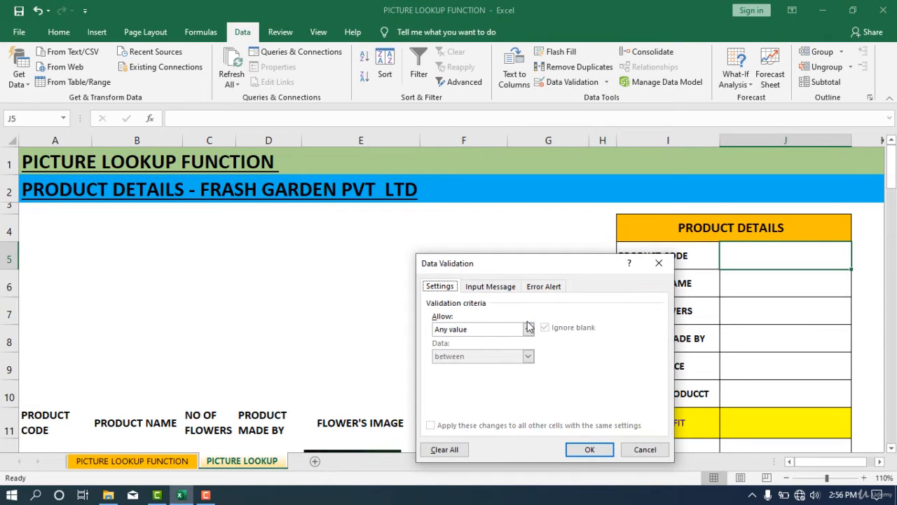
pyautogui.click(529, 330)
pyautogui.click(452, 369)
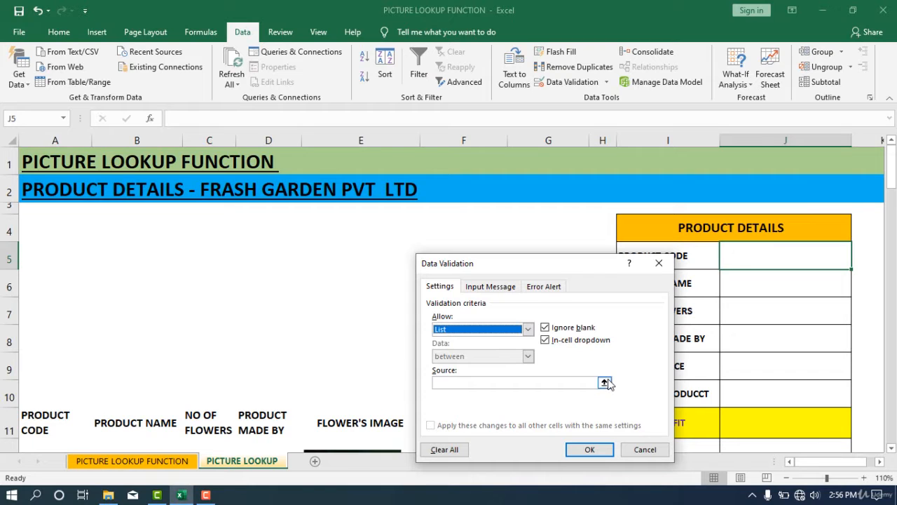
# Use the product codes in $A$12:$A$18 as the validation list's source and apply the rule
pyautogui.moveTo(568, 262); pyautogui.dragTo(360, 142)
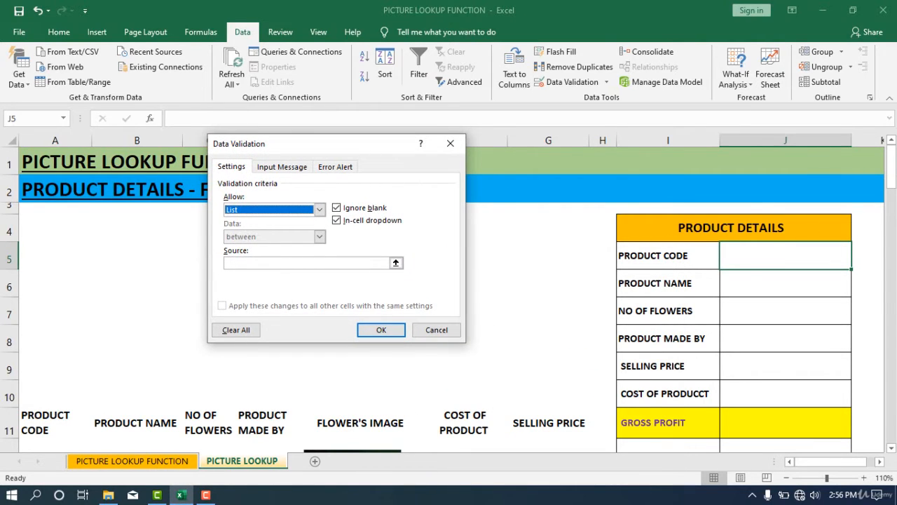
pyautogui.click(397, 264)
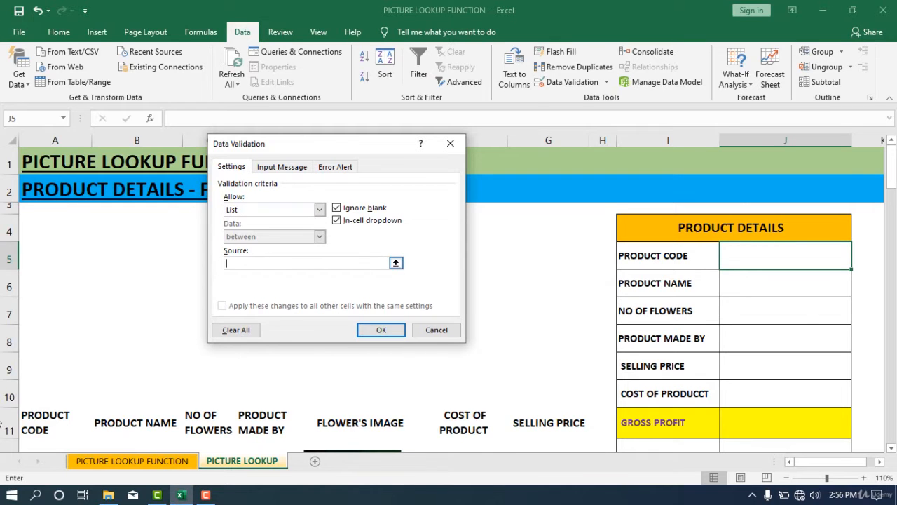
pyautogui.scroll(-2, 49, 351)
pyautogui.moveTo(57, 345); pyautogui.dragTo(66, 363)
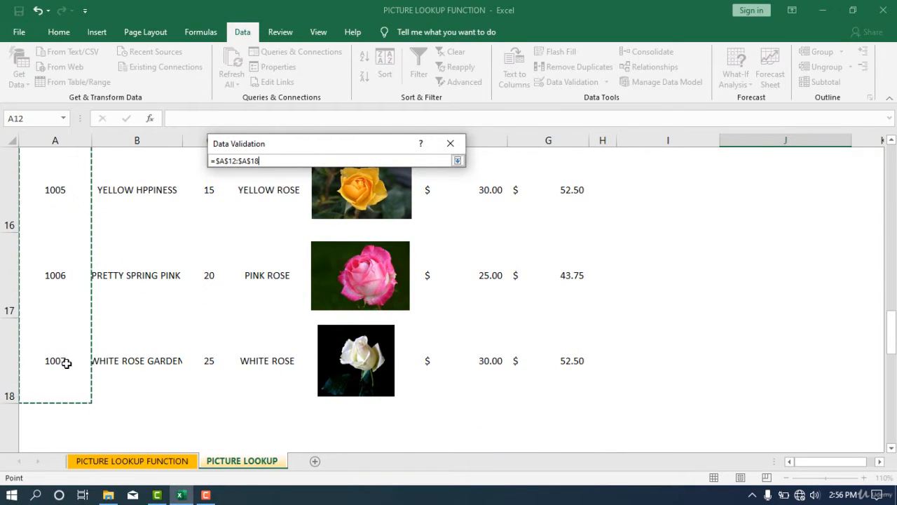
pyautogui.click(457, 161)
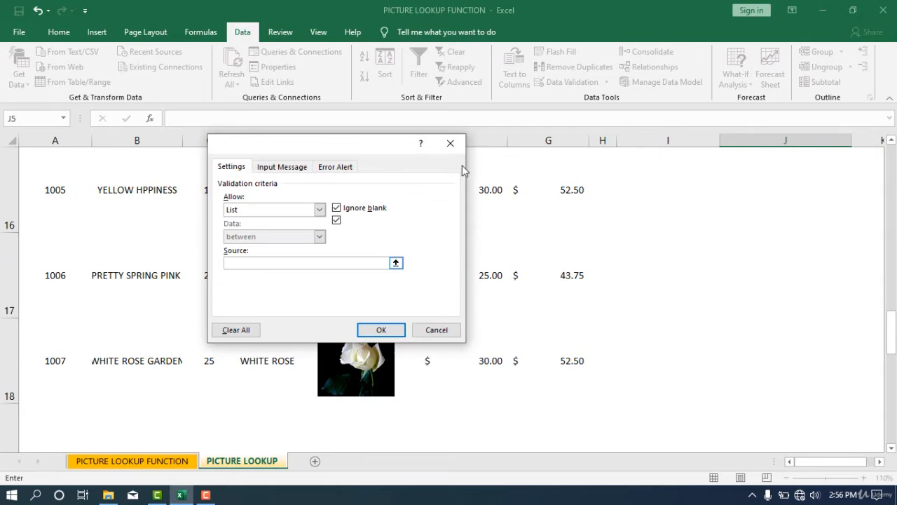
pyautogui.click(381, 330)
# Try the PRODUCT CODE drop-down in J5 by choosing 1001, and leave it set to 1002
pyautogui.scroll(5, 743, 399)
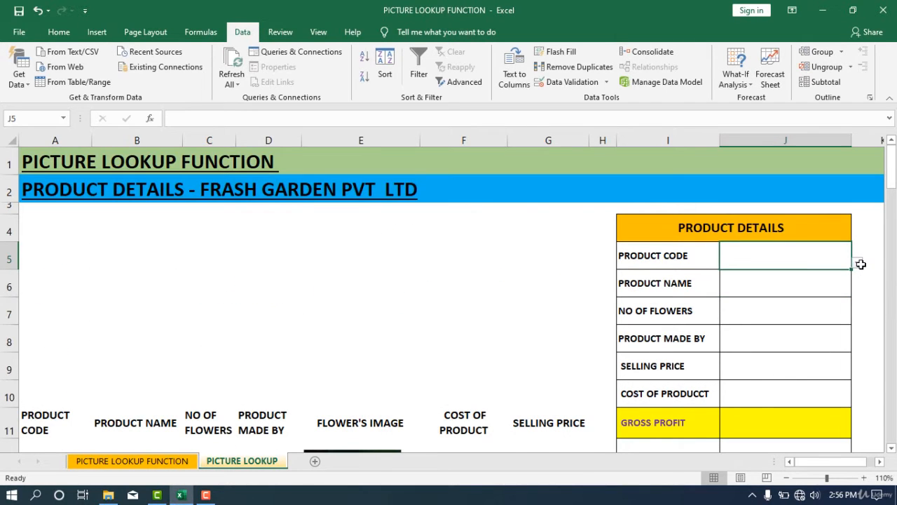
pyautogui.click(856, 263)
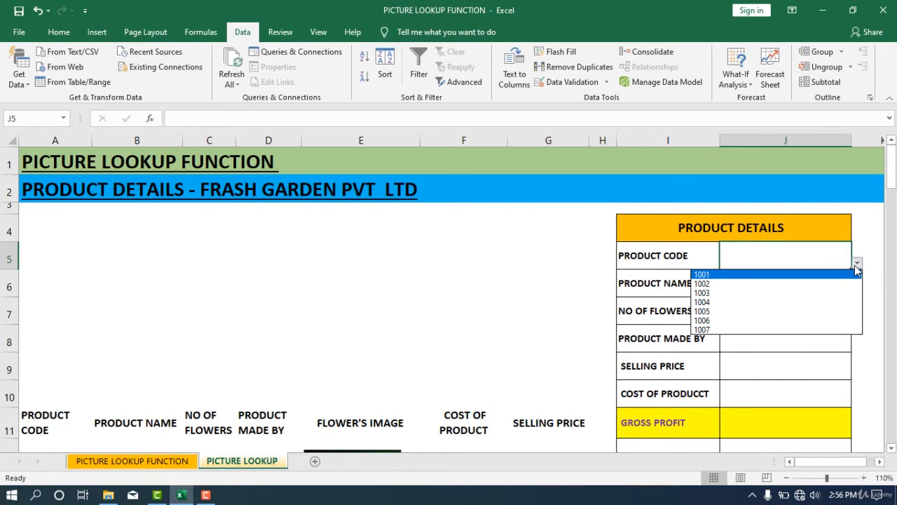
pyautogui.click(724, 274)
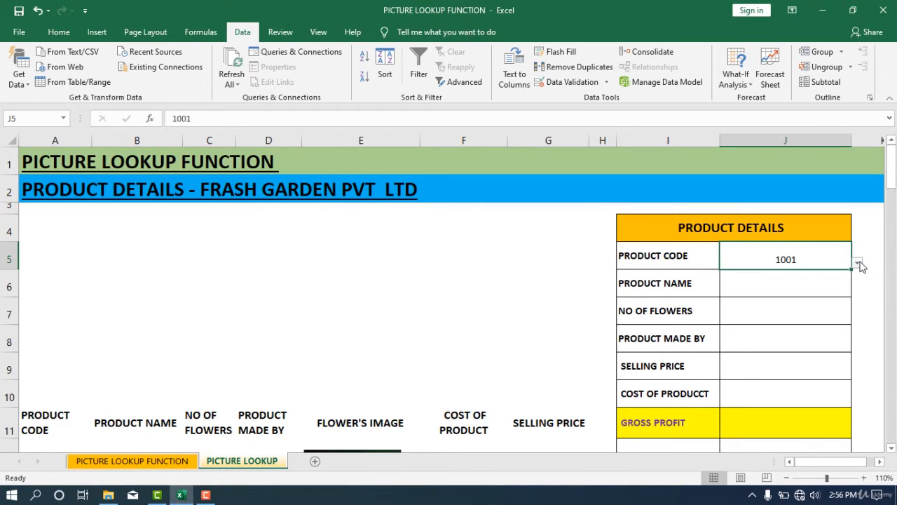
pyautogui.click(857, 263)
pyautogui.click(729, 285)
# Begin a VLOOKUP formula in the PRODUCT NAME cell J6 with the product code in J5 as lookup value
pyautogui.scroll(-2, 180, 392)
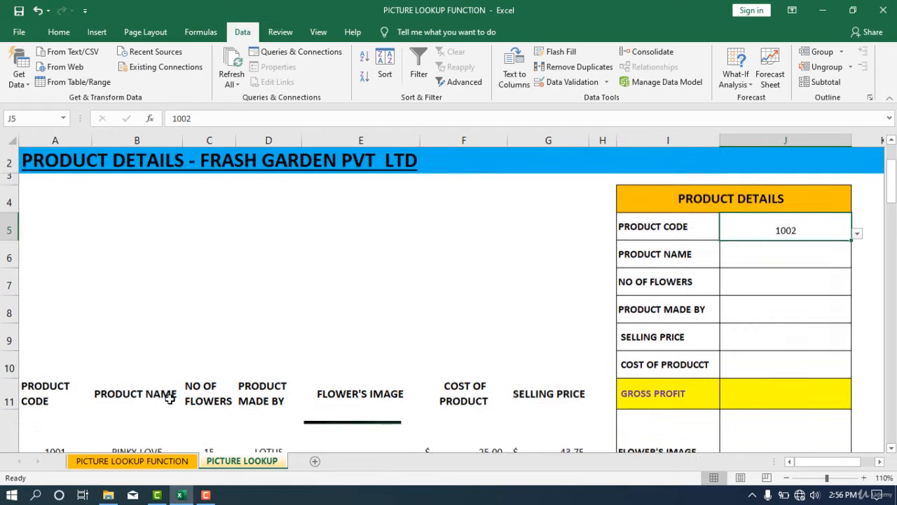
pyautogui.scroll(1, 690, 258)
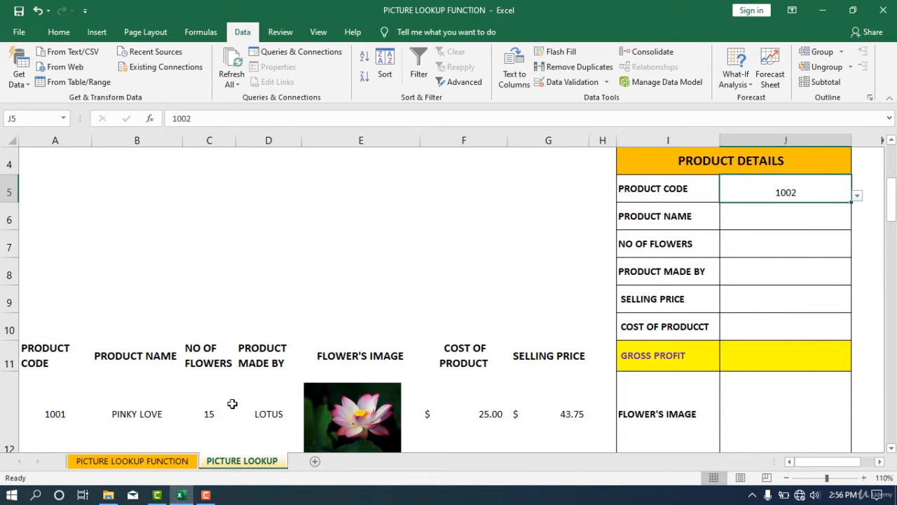
pyautogui.click(776, 223)
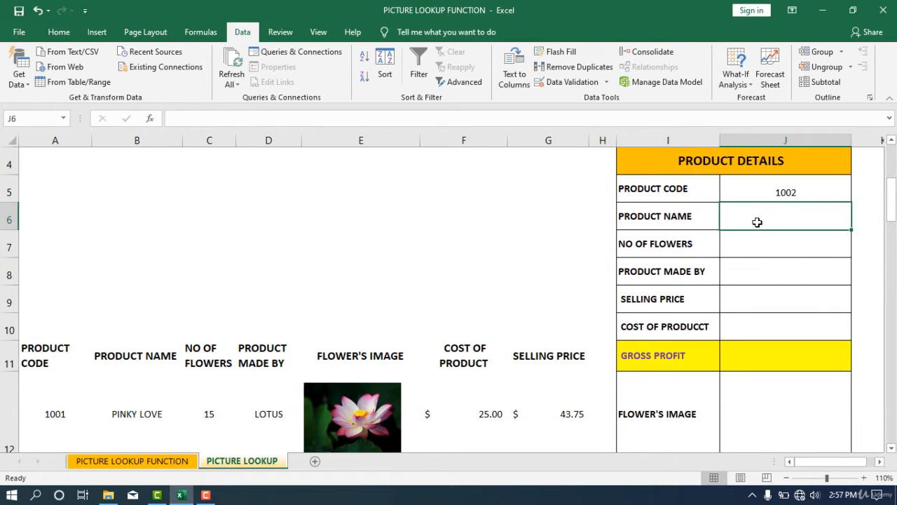
pyautogui.write('=')
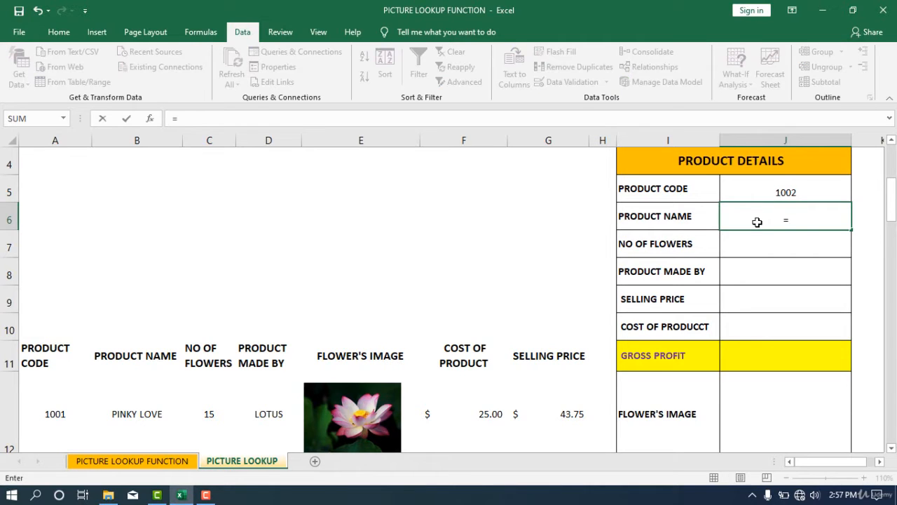
pyautogui.write('vlookup')
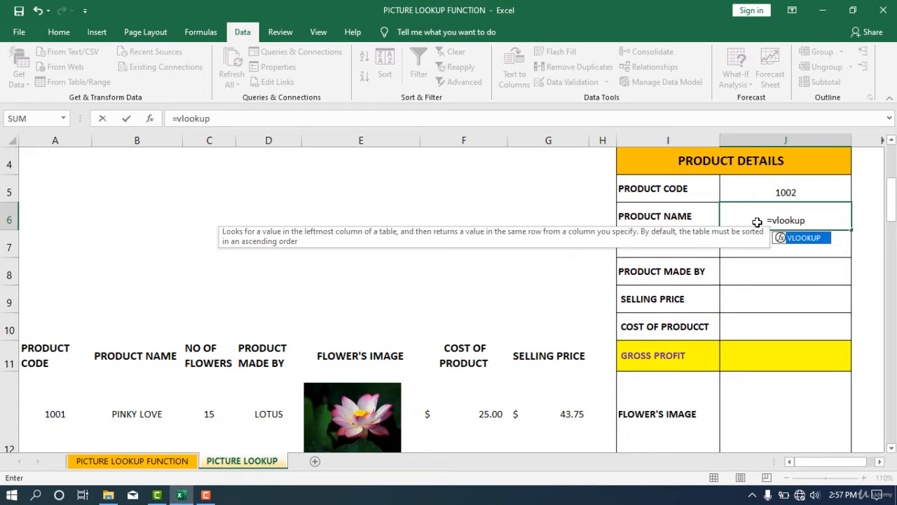
pyautogui.write('(')
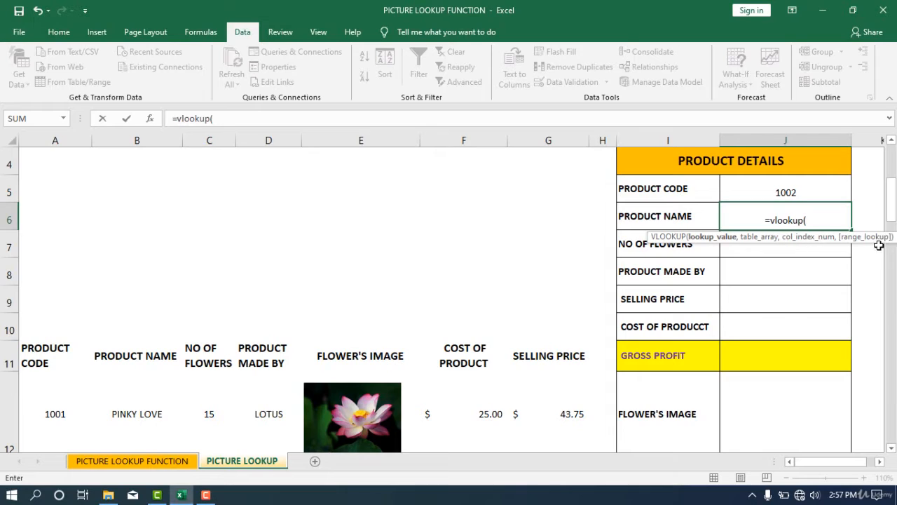
pyautogui.click(770, 190)
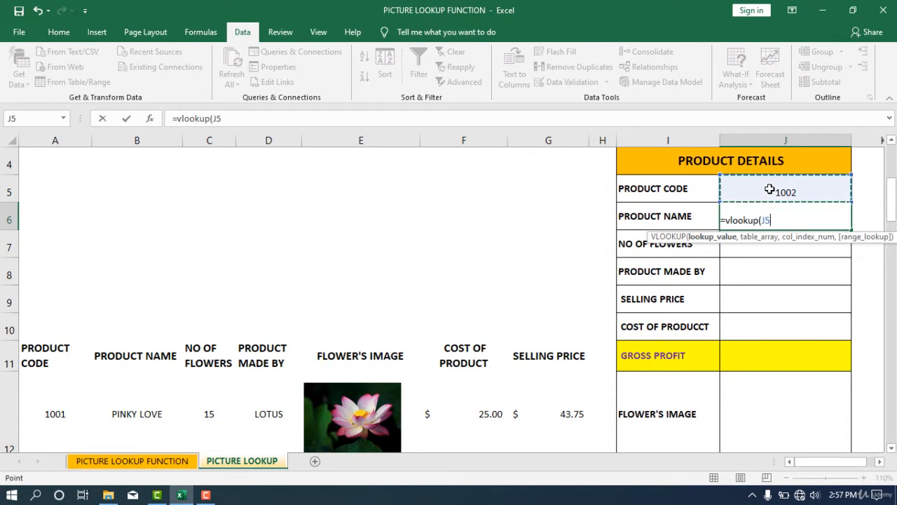
pyautogui.write(',')
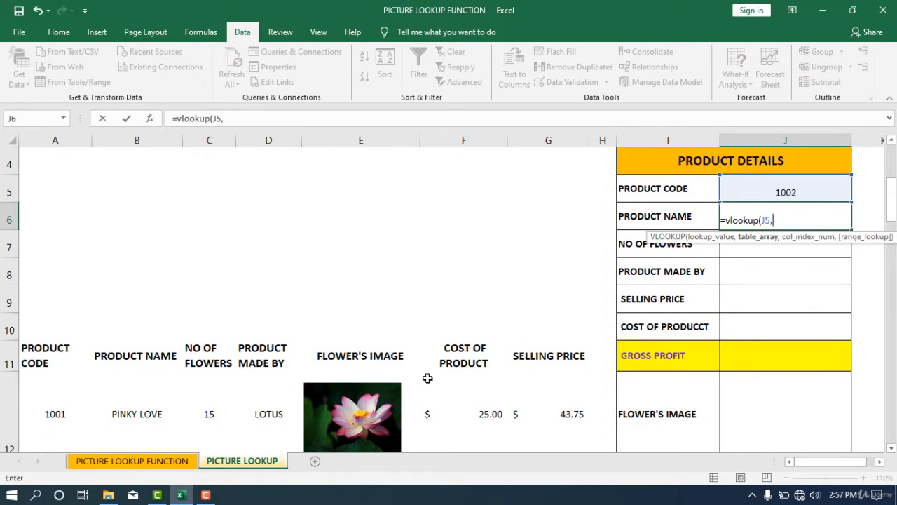
# Set the VLOOKUP's table array to the product table range A12:G18
pyautogui.scroll(-1, 485, 358)
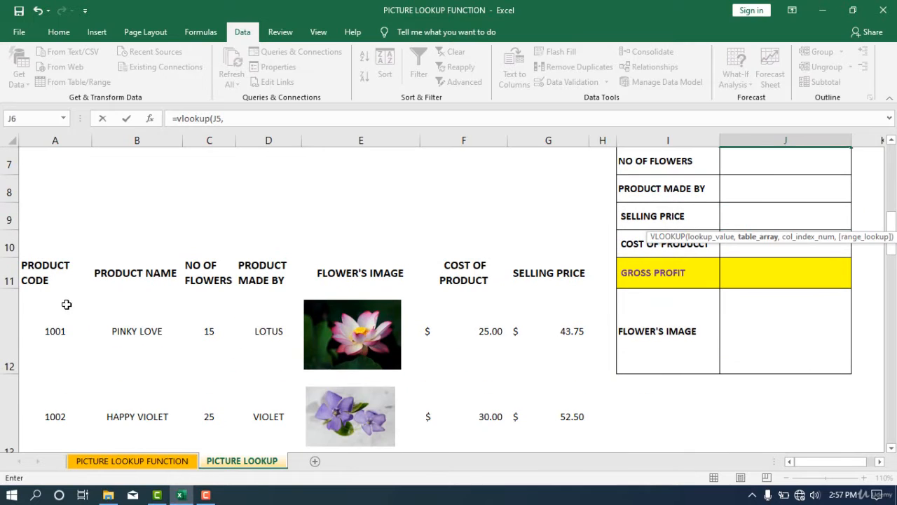
pyautogui.moveTo(45, 320); pyautogui.dragTo(537, 358)
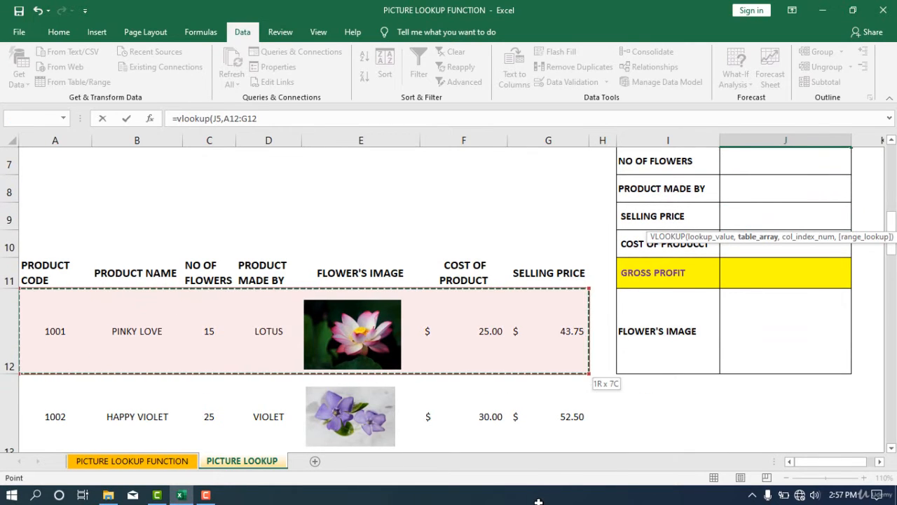
pyautogui.moveTo(538, 500); pyautogui.dragTo(579, 274)
pyautogui.scroll(5, 392, 389)
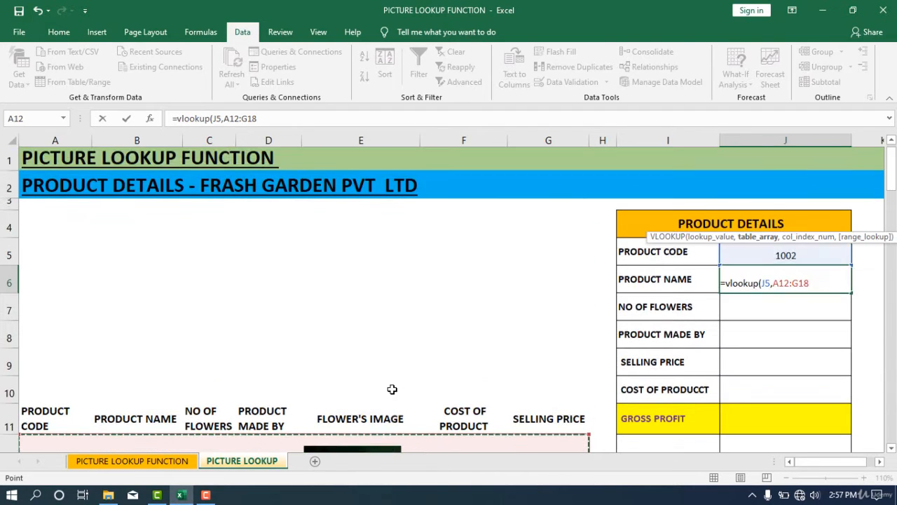
pyautogui.scroll(-1, 392, 389)
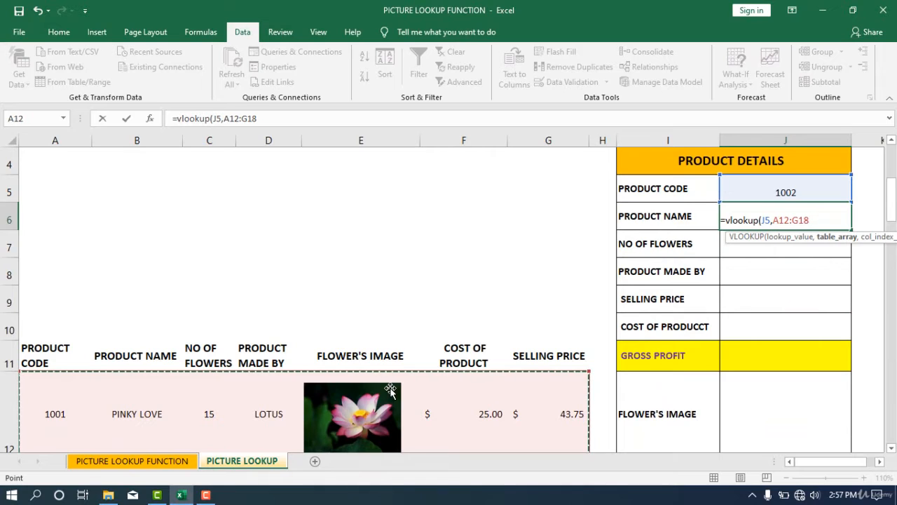
# Complete the VLOOKUP in J6 with column index 2 and FALSE for an exact match, and enter the formula
pyautogui.write(',2')
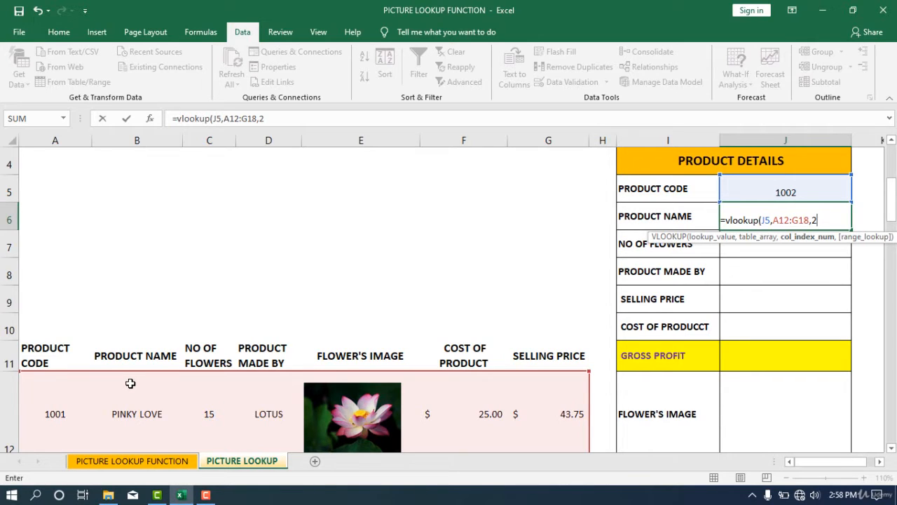
pyautogui.write(',')
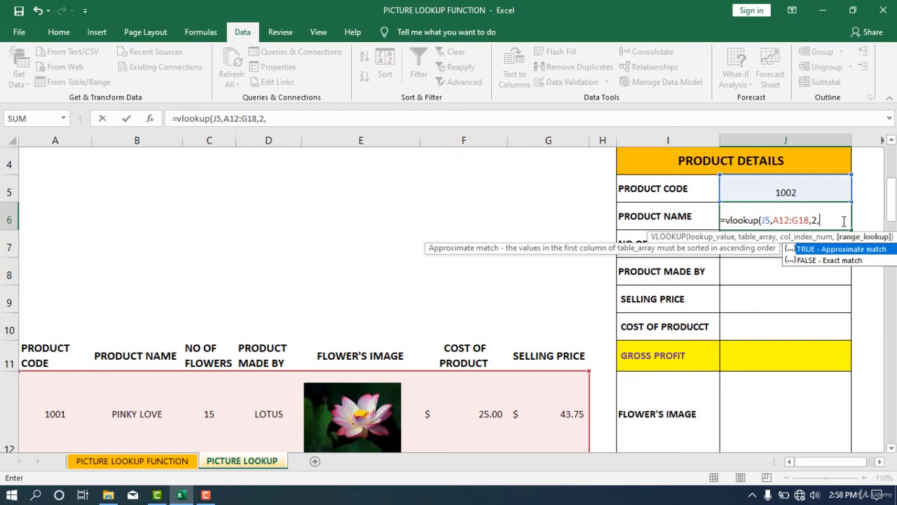
pyautogui.click(831, 261)
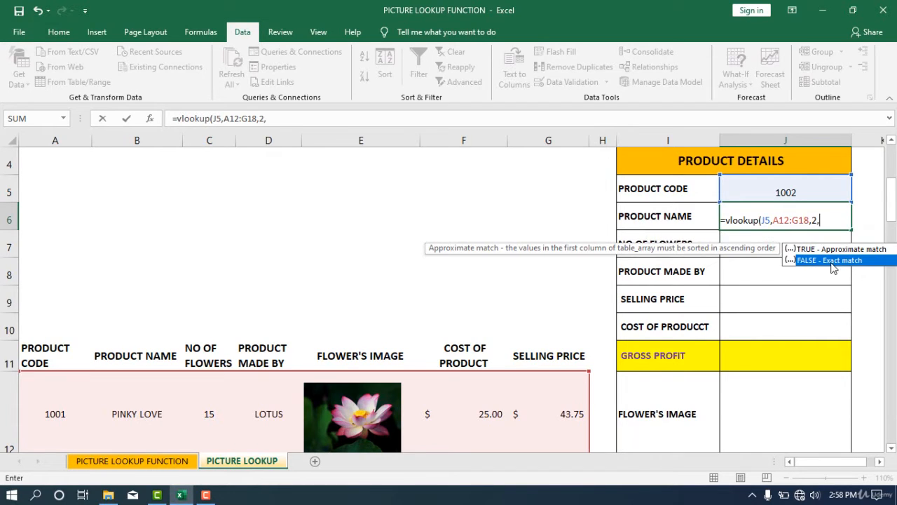
pyautogui.doubleClick(831, 262)
pyautogui.click(116, 461)
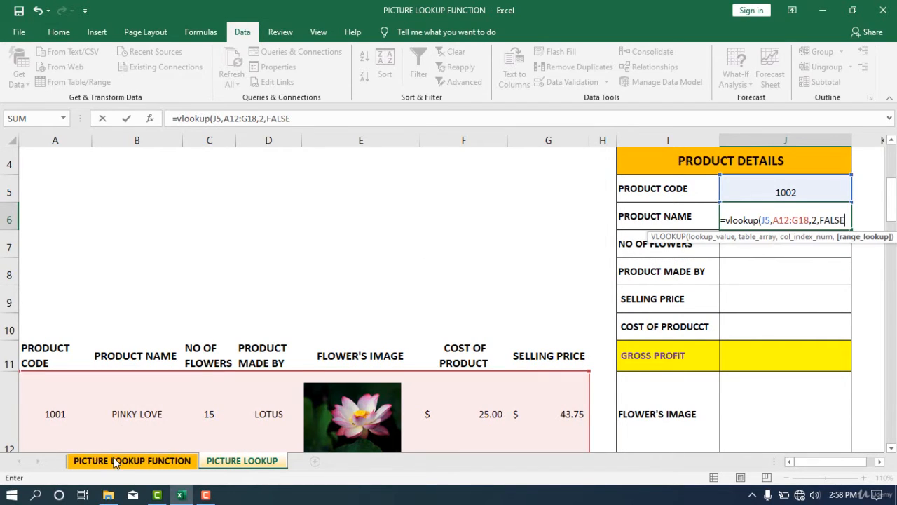
pyautogui.write(')')
pyautogui.press('Return')
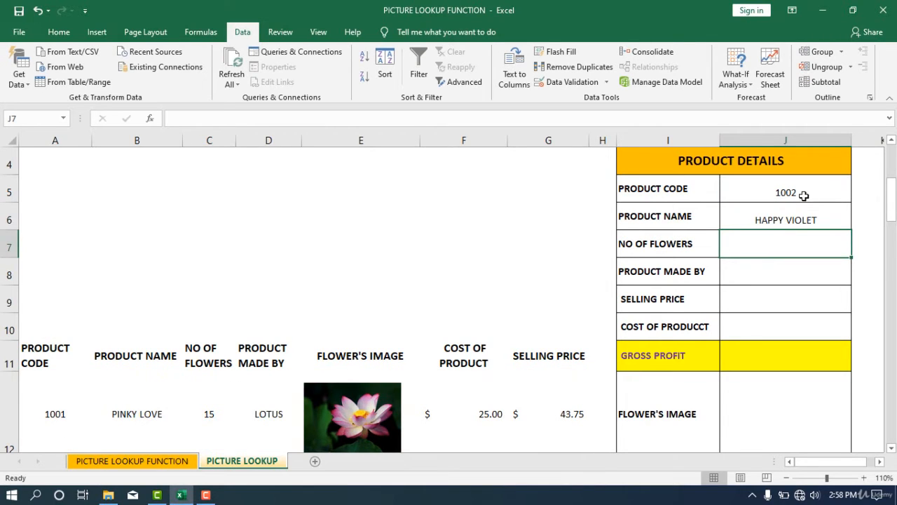
# Compare the looked-up product name with the table, and set the PRODUCT CODE in J5 to 1001
pyautogui.scroll(-1, 136, 357)
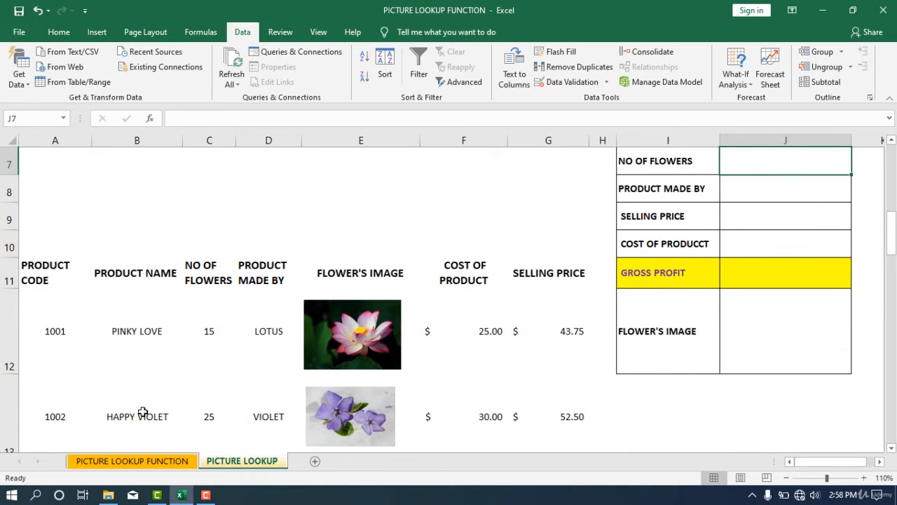
pyautogui.scroll(2, 143, 413)
pyautogui.click(797, 286)
pyautogui.click(847, 260)
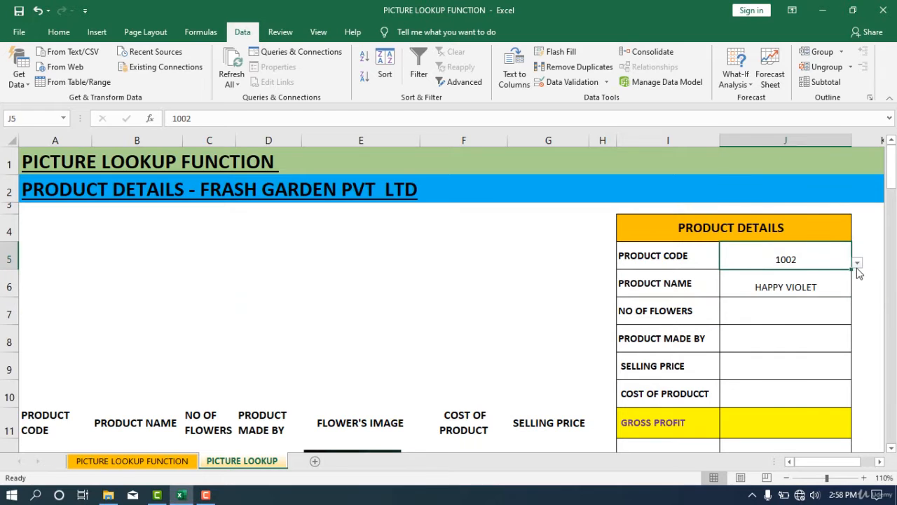
pyautogui.click(856, 264)
pyautogui.click(771, 272)
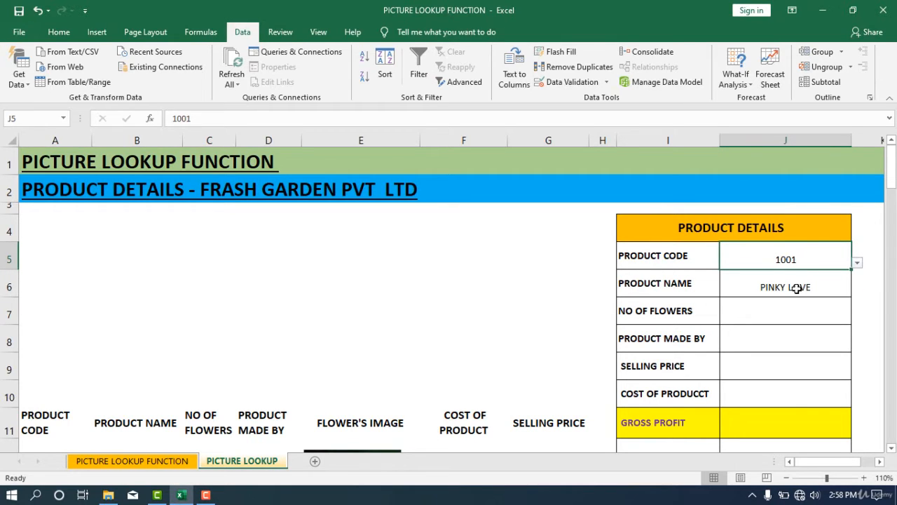
# Copy the text of the VLOOKUP formula from the PRODUCT NAME cell J6, leaving that cell's formula intact
pyautogui.scroll(-1, 84, 411)
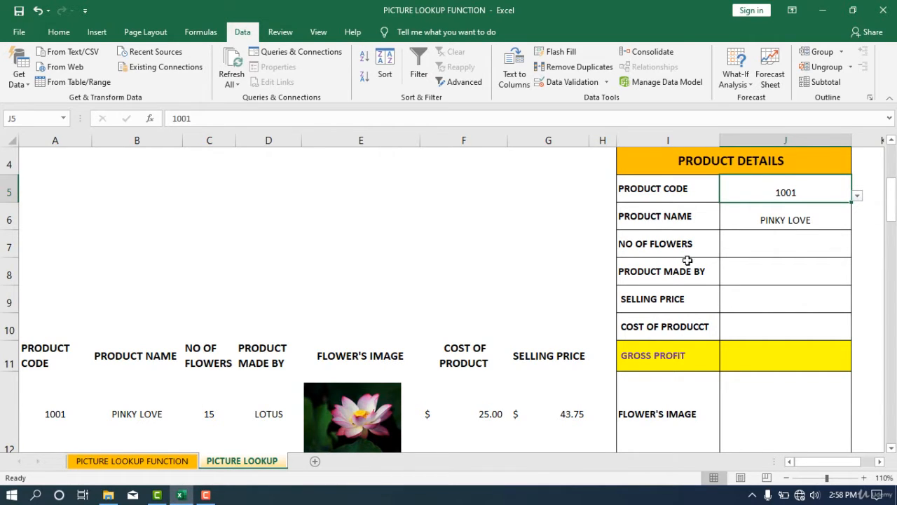
pyautogui.click(804, 229)
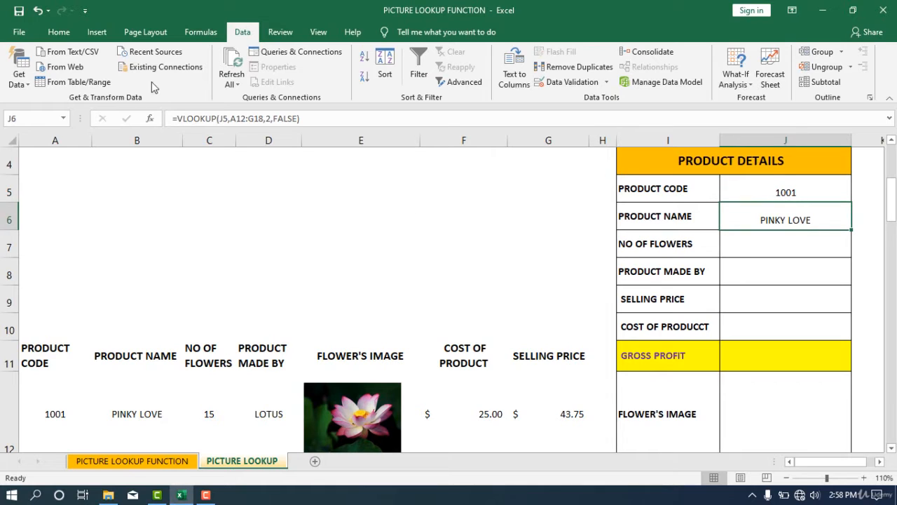
pyautogui.moveTo(311, 123); pyautogui.dragTo(127, 153)
pyautogui.hotkey('ctrl', 'c')
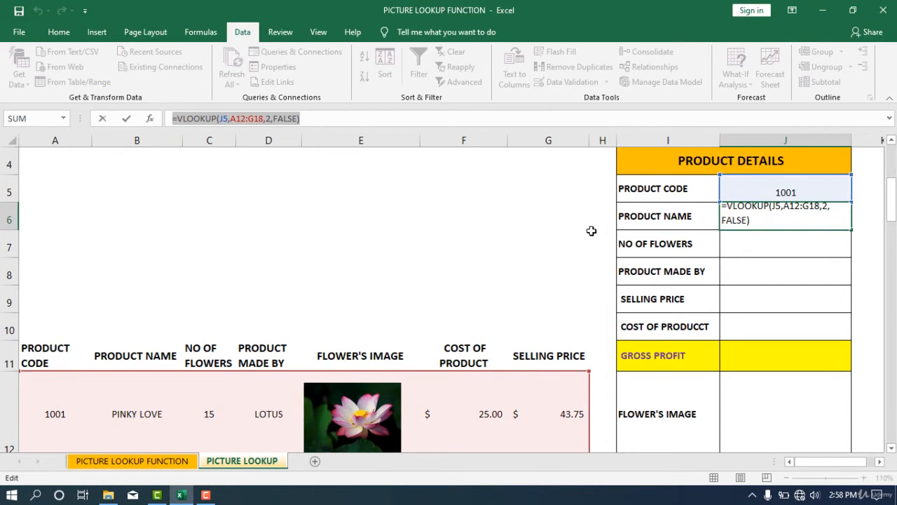
pyautogui.press('Escape')
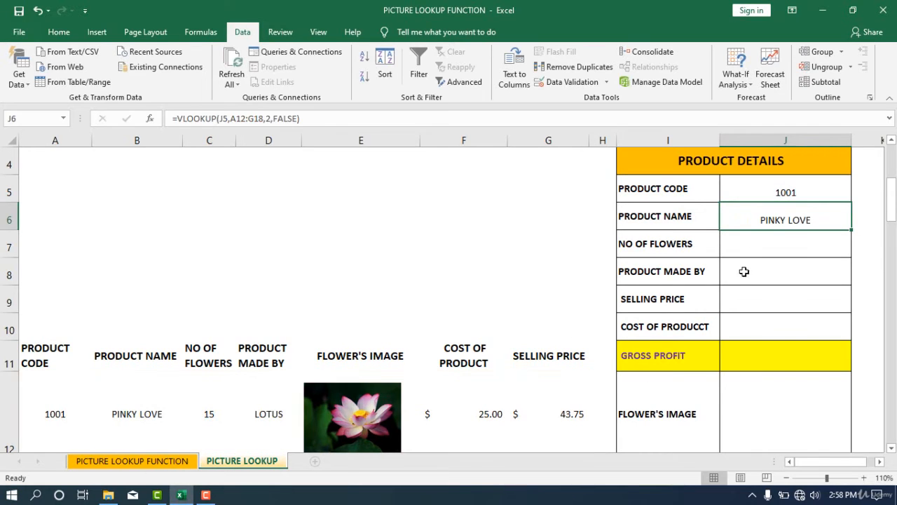
# Paste the copied VLOOKUP formula into the NO OF FLOWERS cell J7 with its column index changed to 3
pyautogui.doubleClick(740, 248)
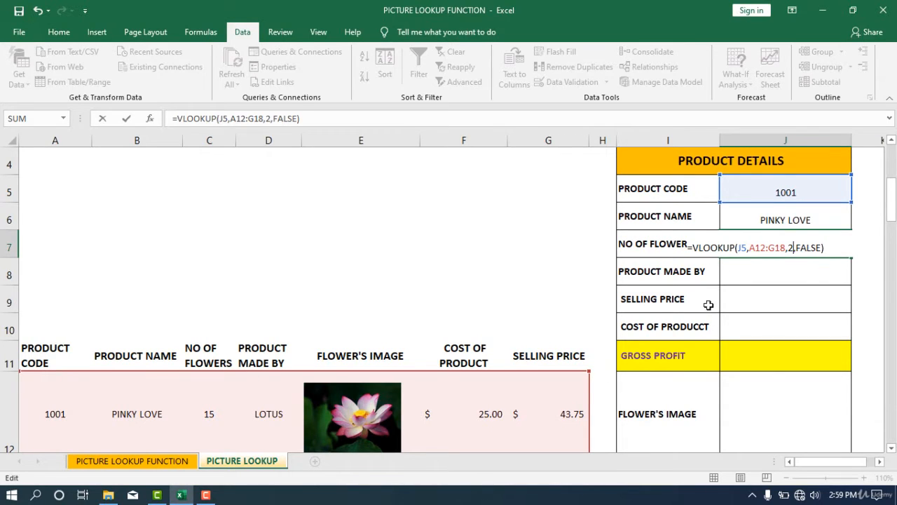
pyautogui.press('BackSpace')
pyautogui.write('3')
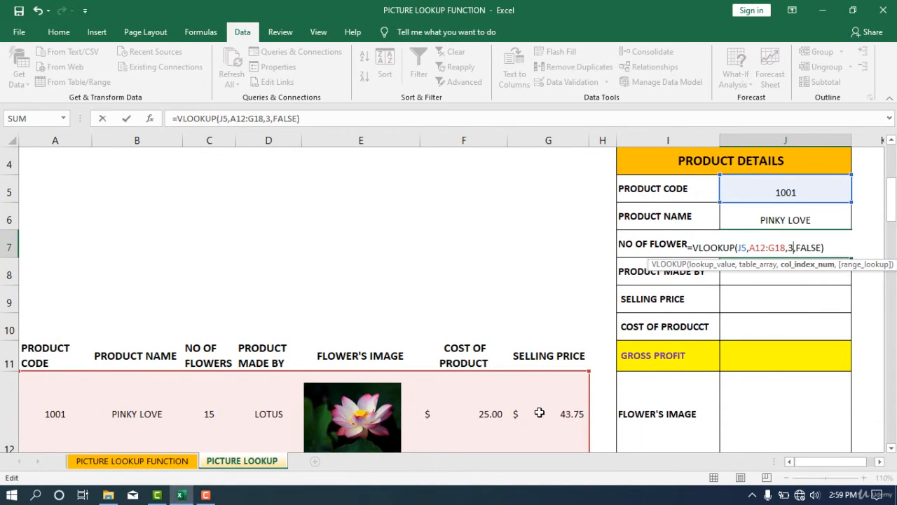
pyautogui.press('Return')
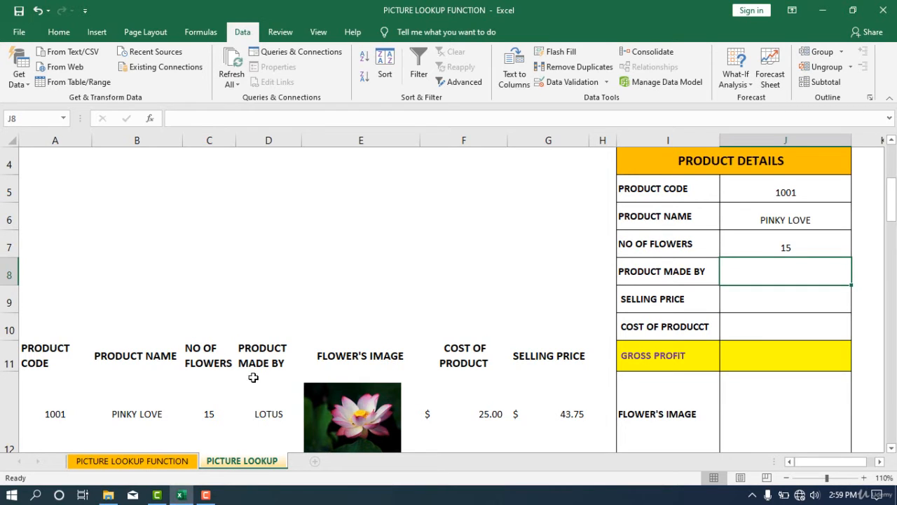
# Paste the VLOOKUP formula into the PRODUCT MADE BY cell J8 and set its column index to 4
pyautogui.doubleClick(802, 274)
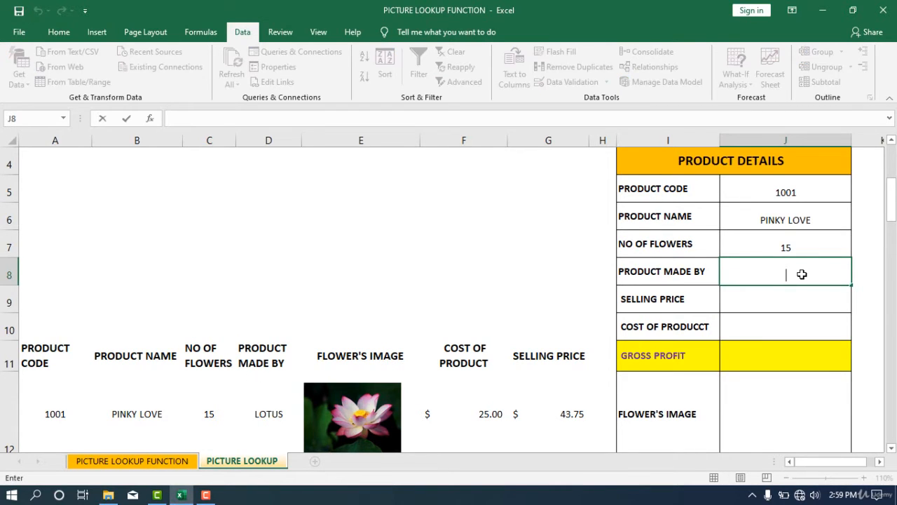
pyautogui.hotkey('ctrl', 'v')
pyautogui.click(793, 275)
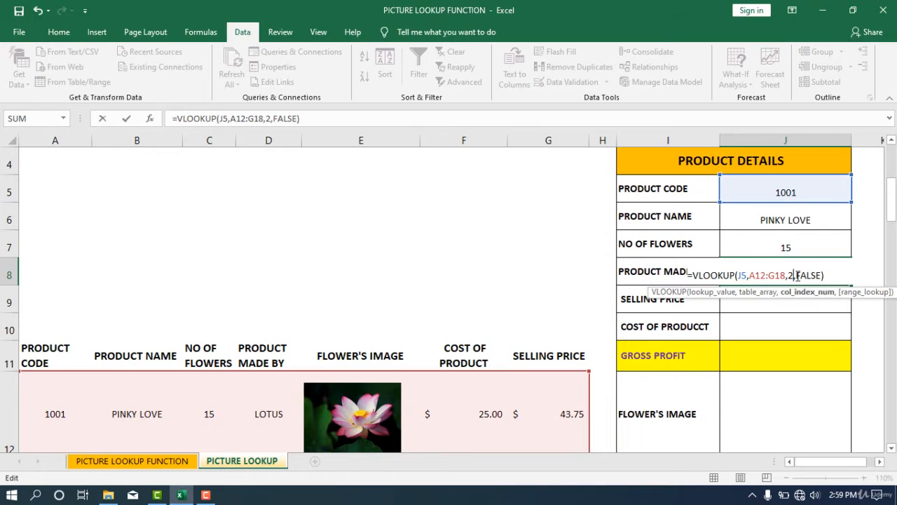
pyautogui.press('BackSpace')
pyautogui.write('4')
pyautogui.press('Return')
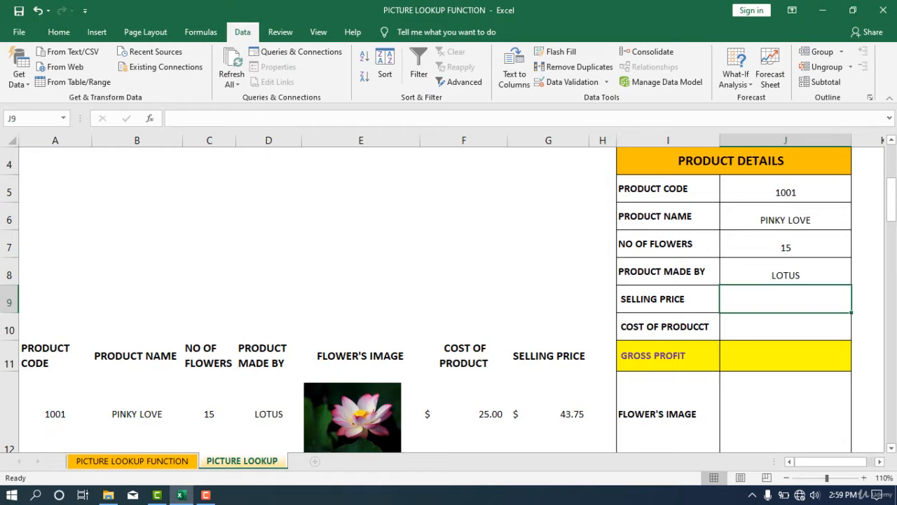
# Paste the VLOOKUP formula into the SELLING PRICE cell J9 and set its column index to 7
pyautogui.doubleClick(811, 296)
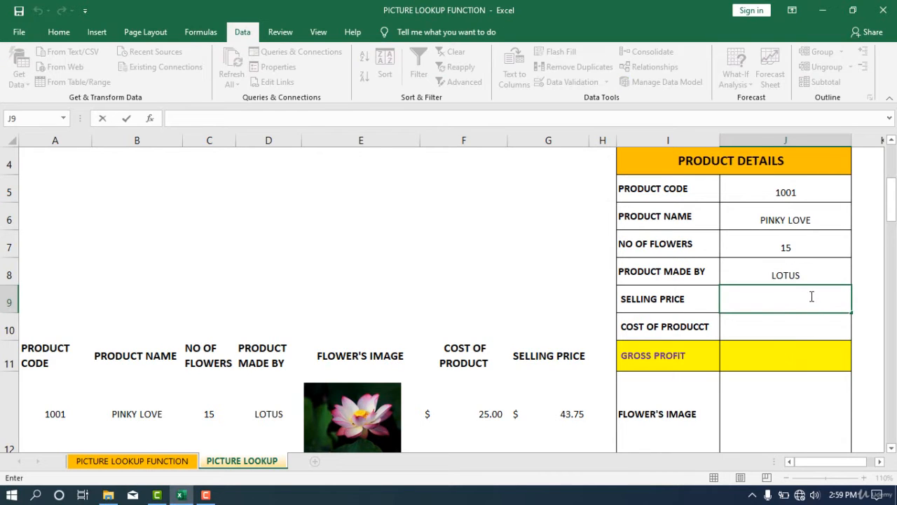
pyautogui.hotkey('ctrl', 'v')
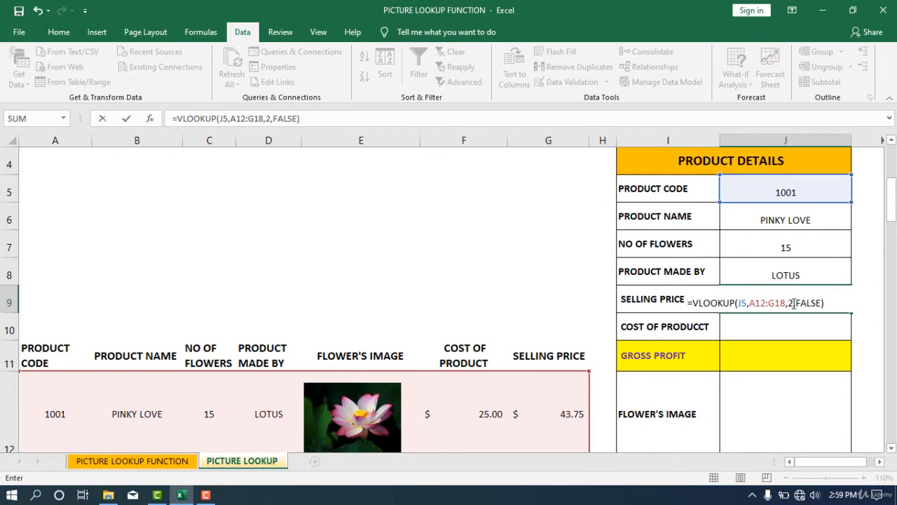
pyautogui.click(792, 303)
pyautogui.press('BackSpace')
pyautogui.write('7')
pyautogui.press('Return')
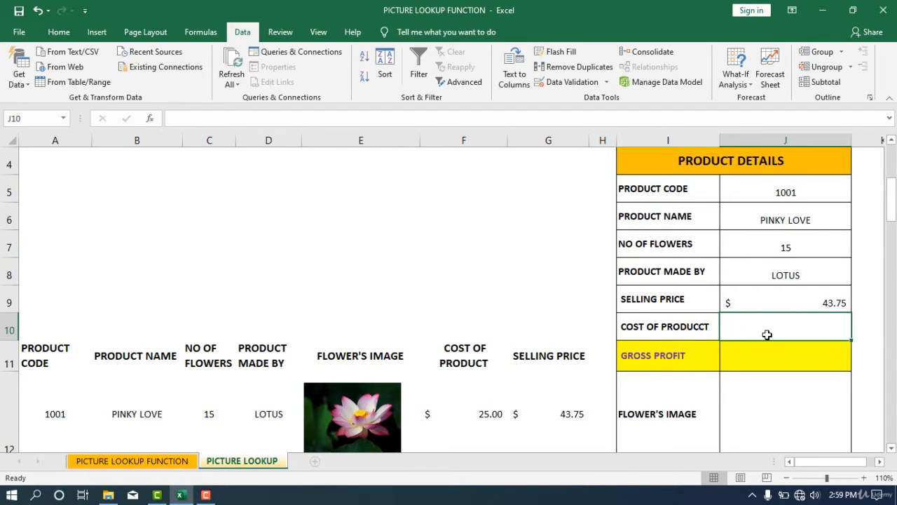
# Paste the VLOOKUP formula into the cost of product cell J10 and set its column index to 6
pyautogui.doubleClick(767, 334)
pyautogui.hotkey('ctrl', 'v')
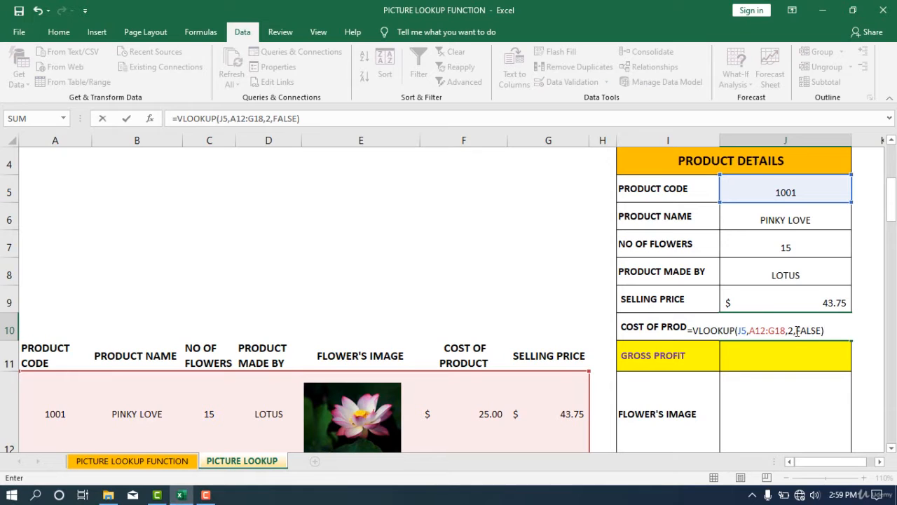
pyautogui.click(787, 331)
pyautogui.press('BackSpace')
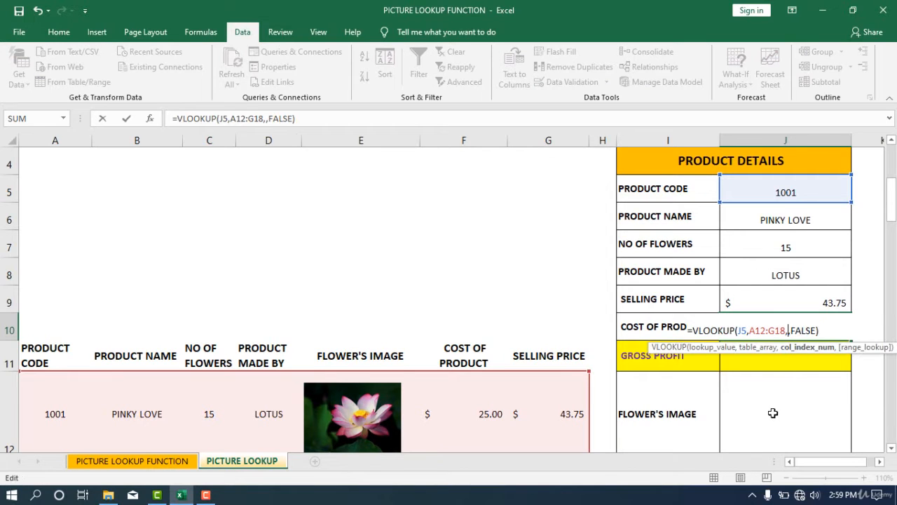
pyautogui.write('6')
pyautogui.press('Return')
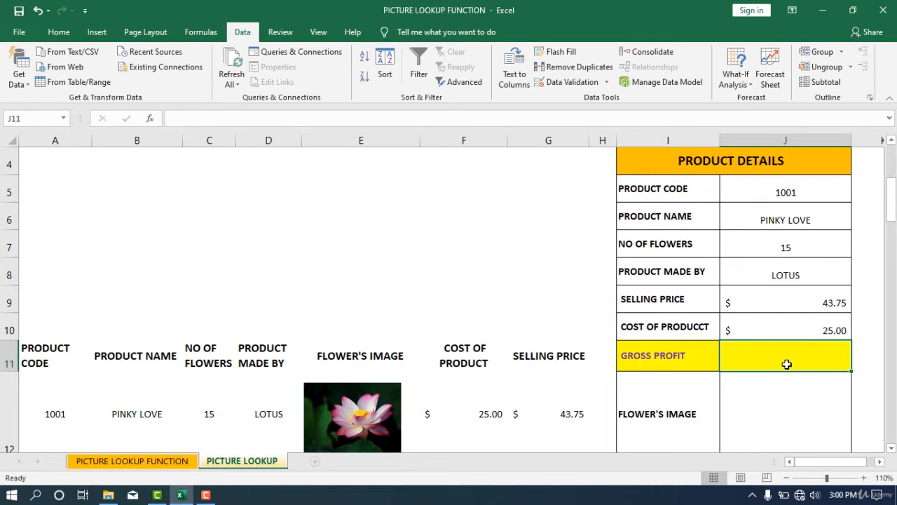
# Correct the label in I10 to COST OF PRODUCT and calculate the gross profit in J11 with =J9-J10
pyautogui.click(698, 328)
pyautogui.click(769, 362)
pyautogui.write('=')
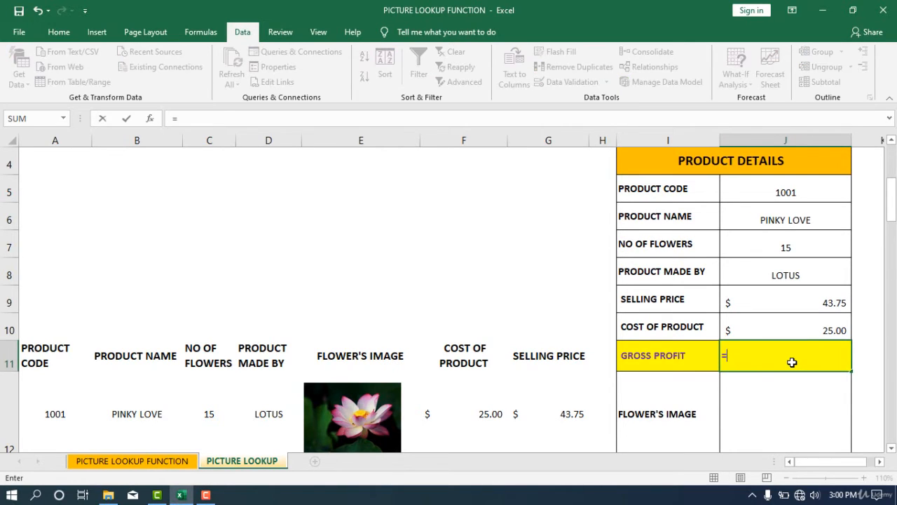
pyautogui.click(806, 295)
pyautogui.write('-')
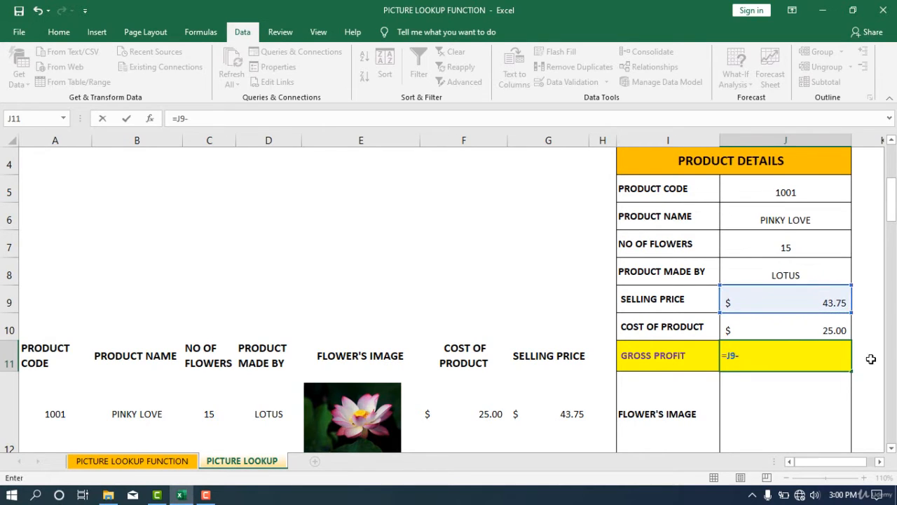
pyautogui.click(795, 333)
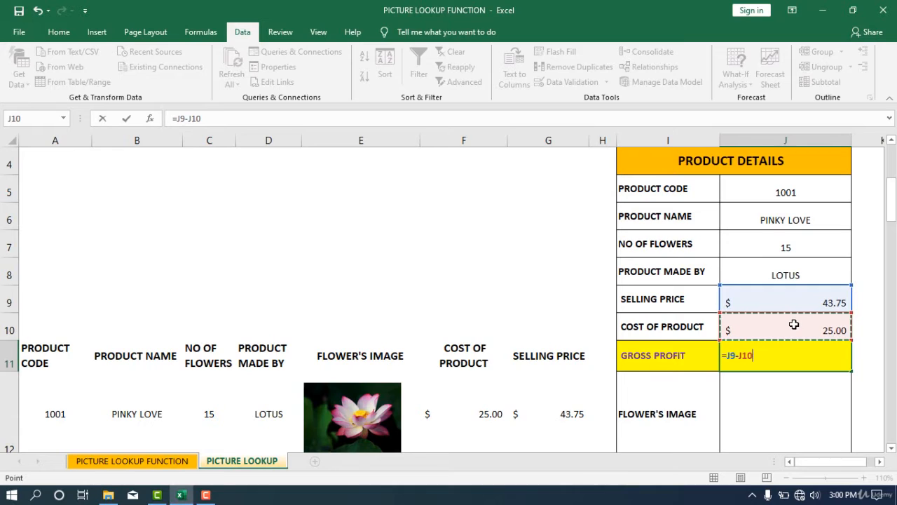
pyautogui.press('Return')
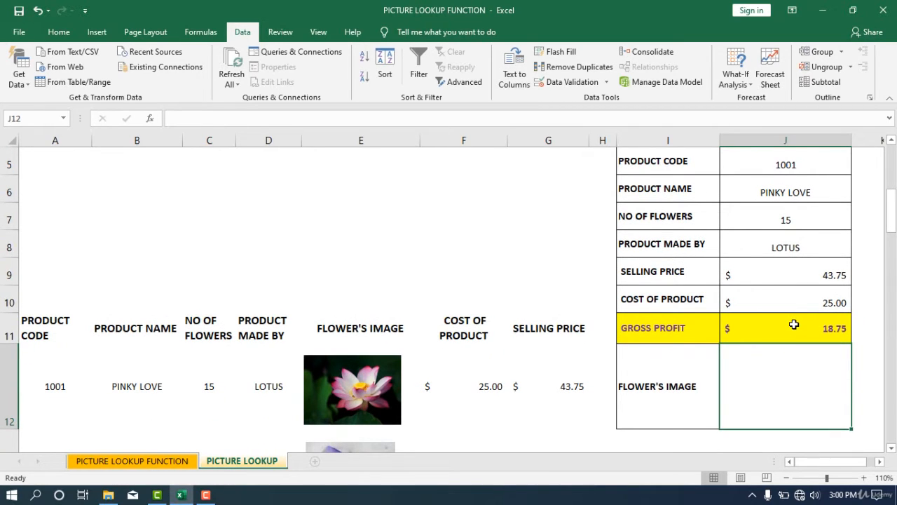
# Test the lookup formulas by choosing product codes 1002, 1003 and 1004 in turn from the J5 drop-down
pyautogui.scroll(1, 786, 309)
pyautogui.click(800, 232)
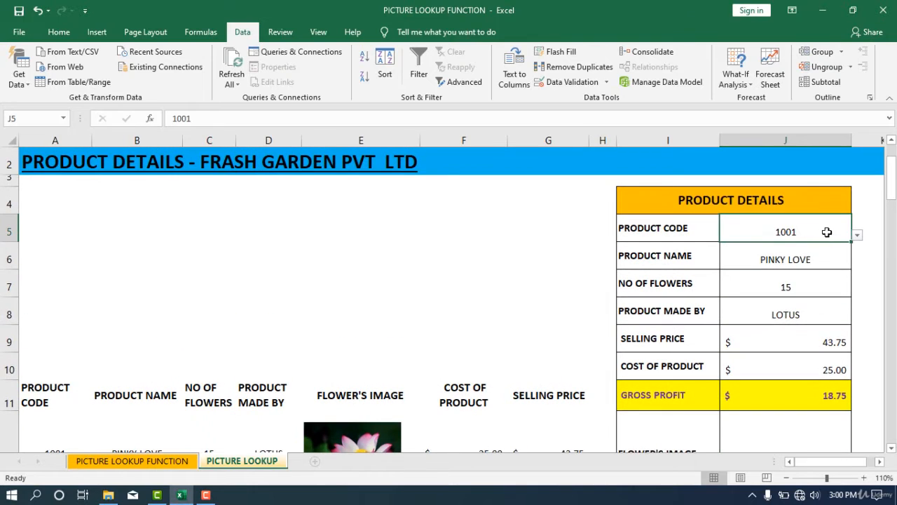
pyautogui.click(858, 235)
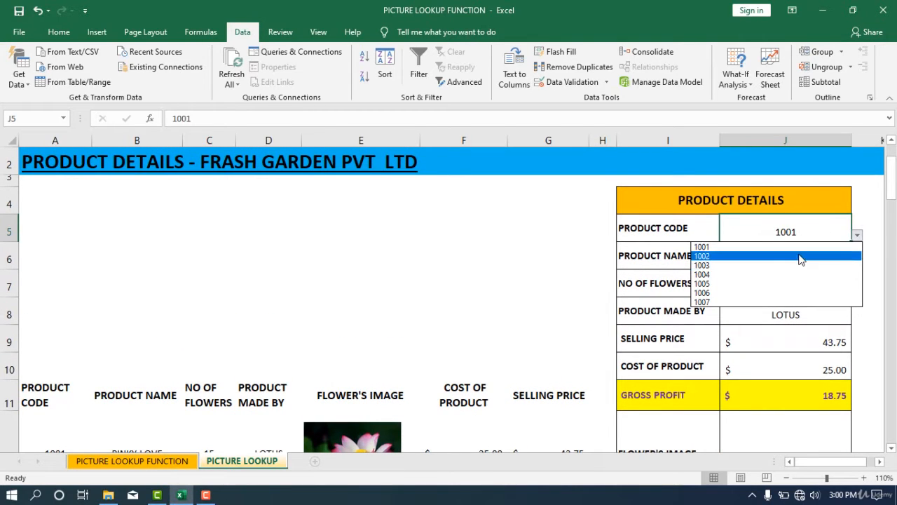
pyautogui.click(801, 256)
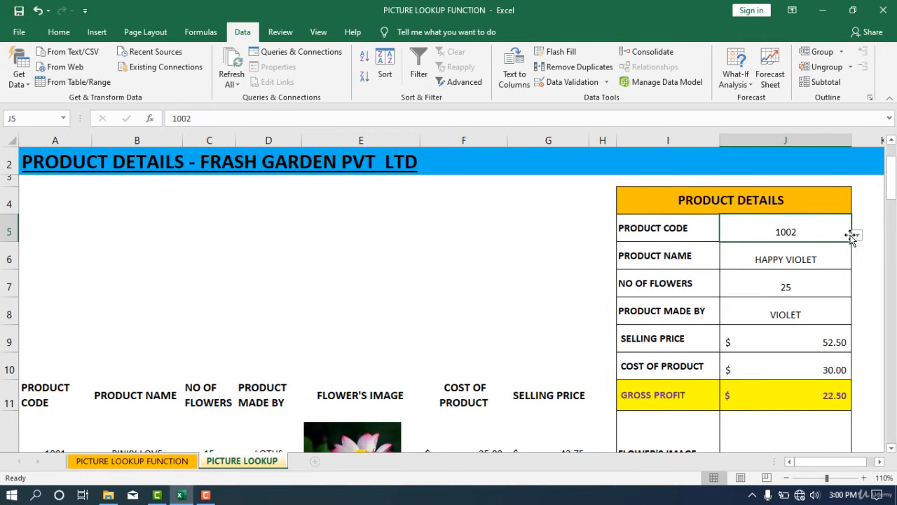
pyautogui.click(855, 236)
pyautogui.click(771, 265)
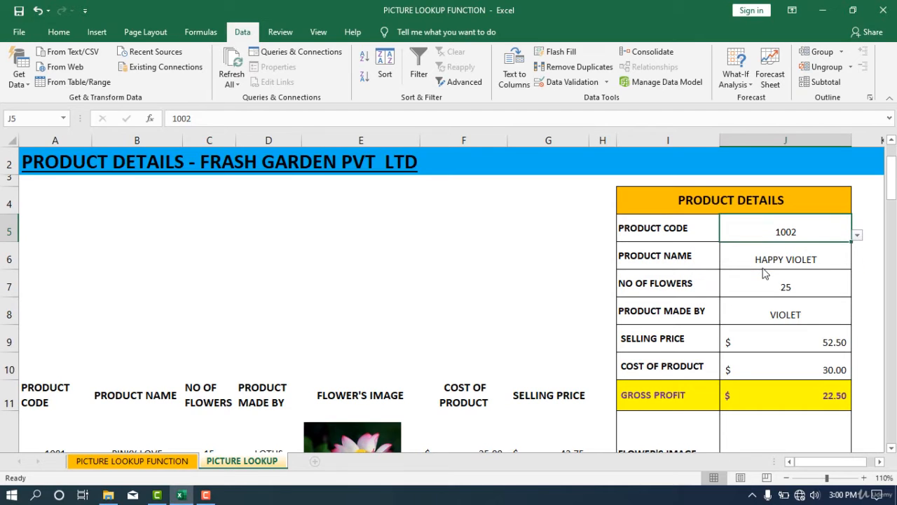
pyautogui.click(857, 235)
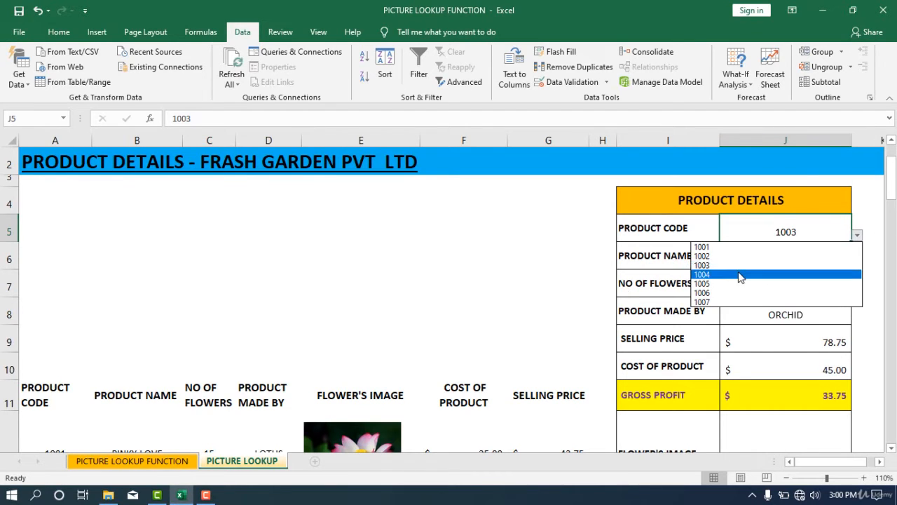
pyautogui.click(741, 275)
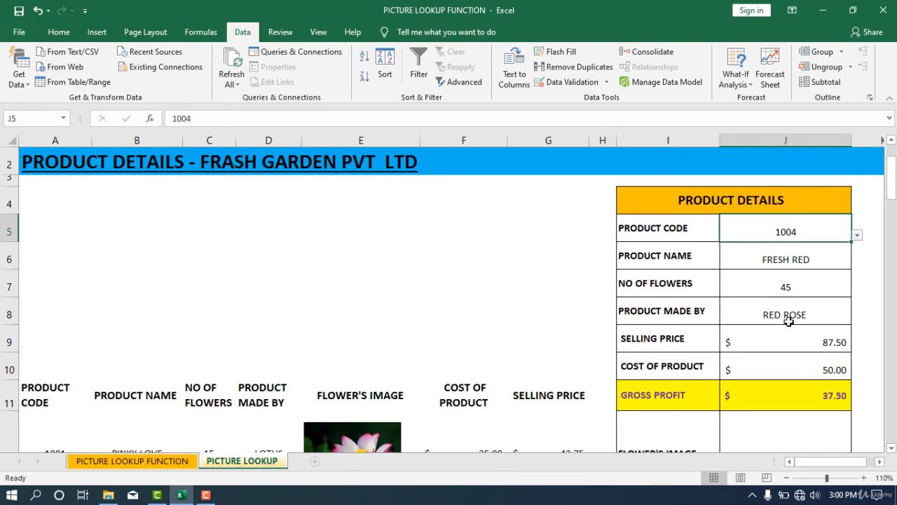
pyautogui.scroll(-1, 778, 295)
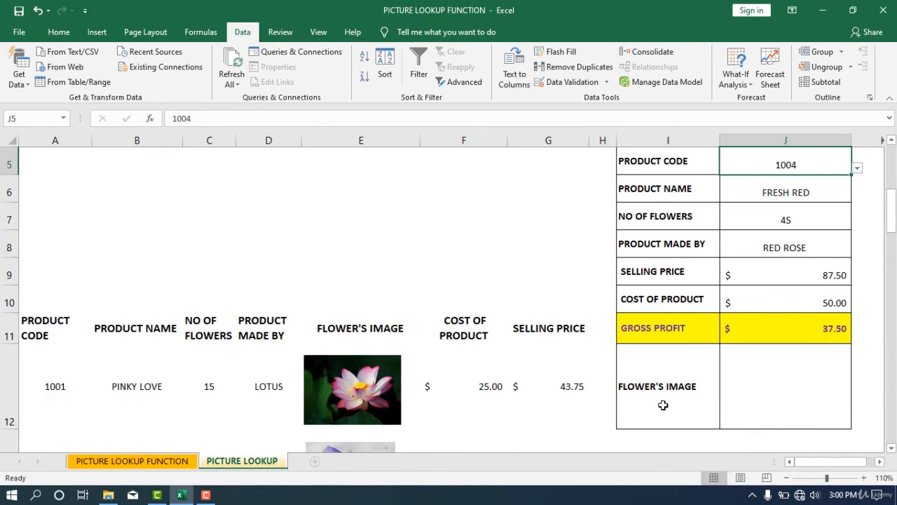
pyautogui.scroll(-1, 664, 404)
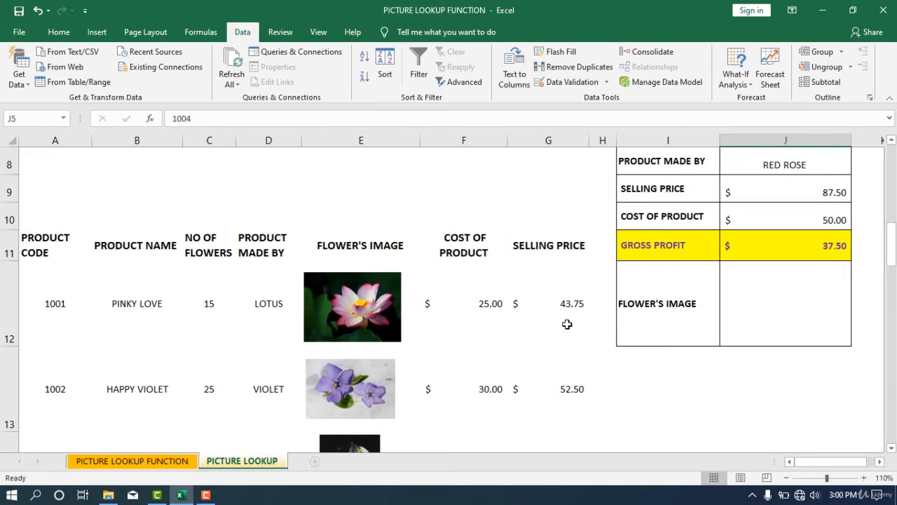
pyautogui.scroll(2, 711, 313)
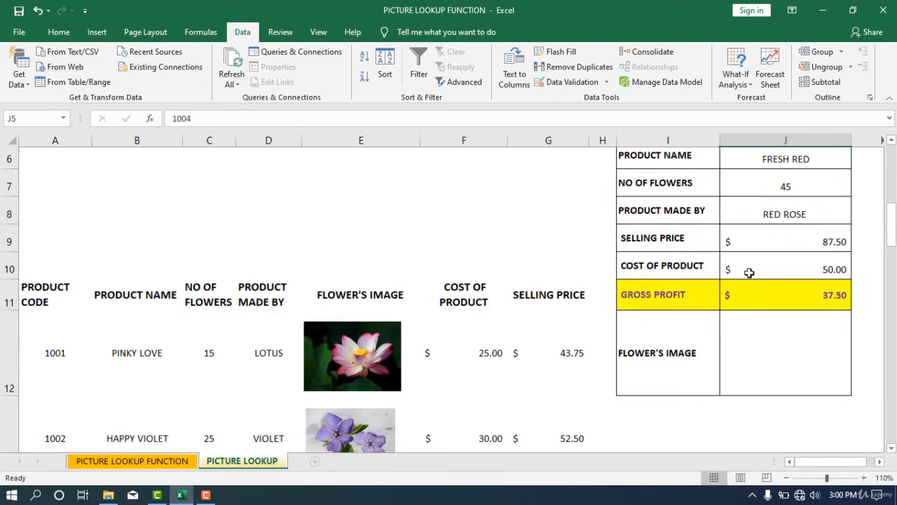
pyautogui.scroll(-1, 708, 300)
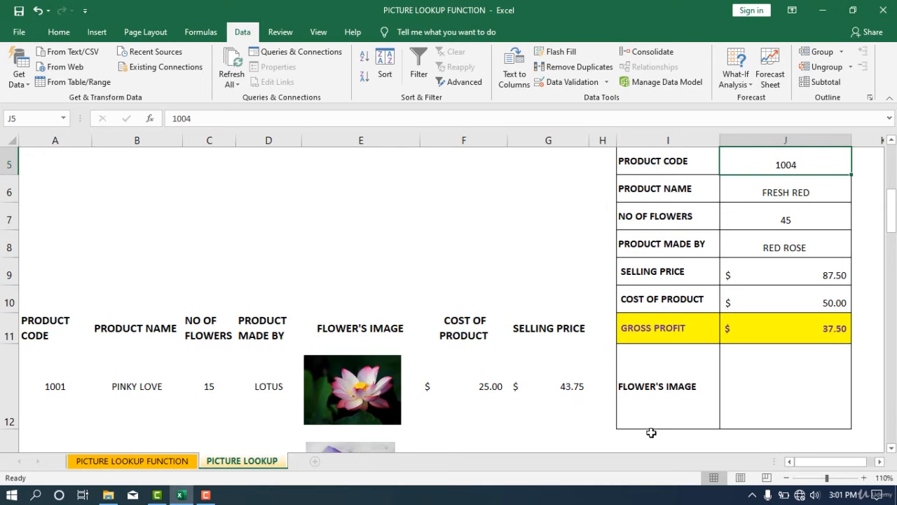
pyautogui.scroll(-1, 308, 329)
pyautogui.scroll(1, 310, 327)
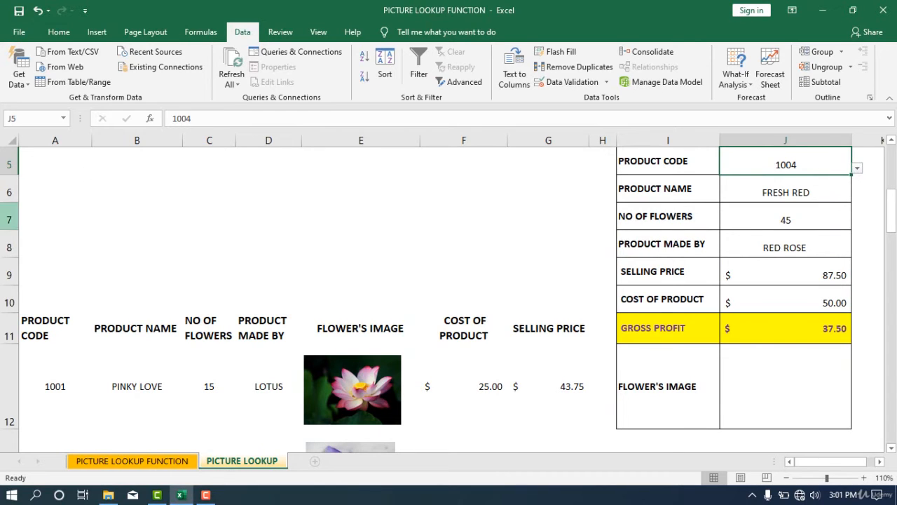
# Insert the green banner picture from the device's Pictures folder at cell J5
pyautogui.click(96, 33)
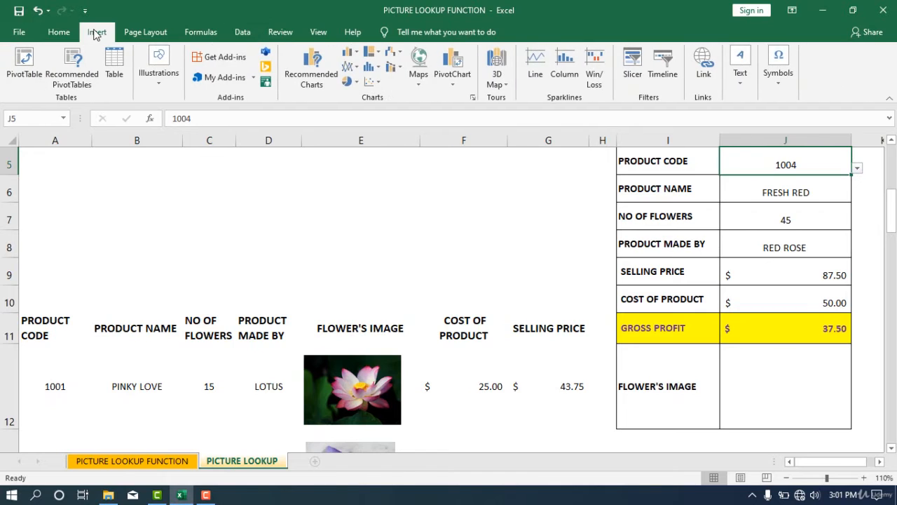
pyautogui.click(154, 82)
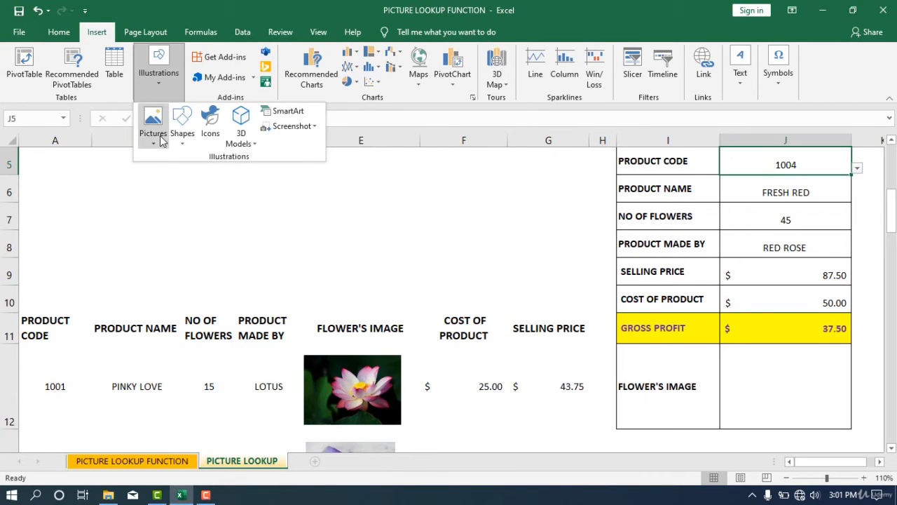
pyautogui.click(160, 140)
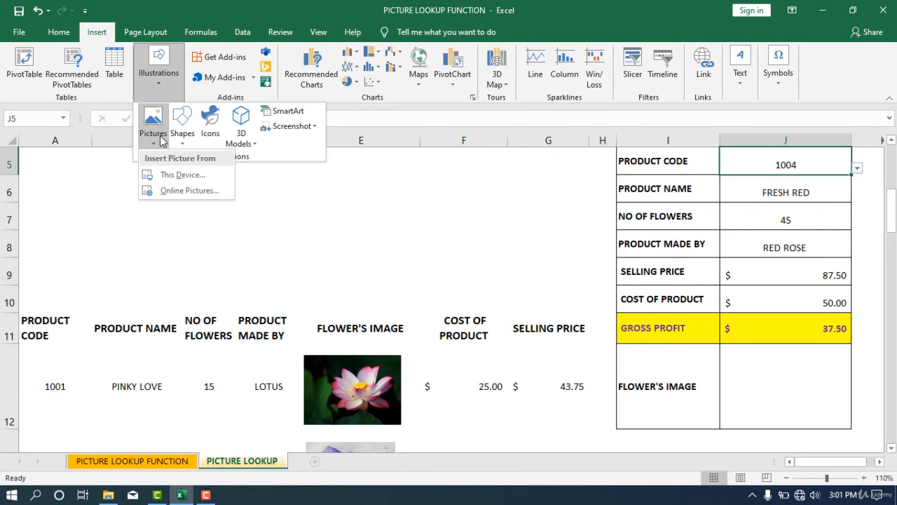
pyautogui.click(160, 175)
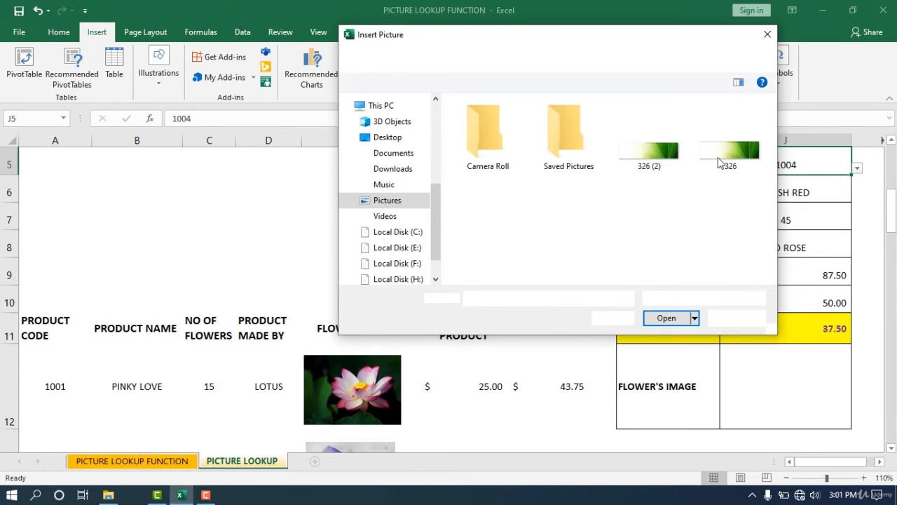
pyautogui.press('Escape')
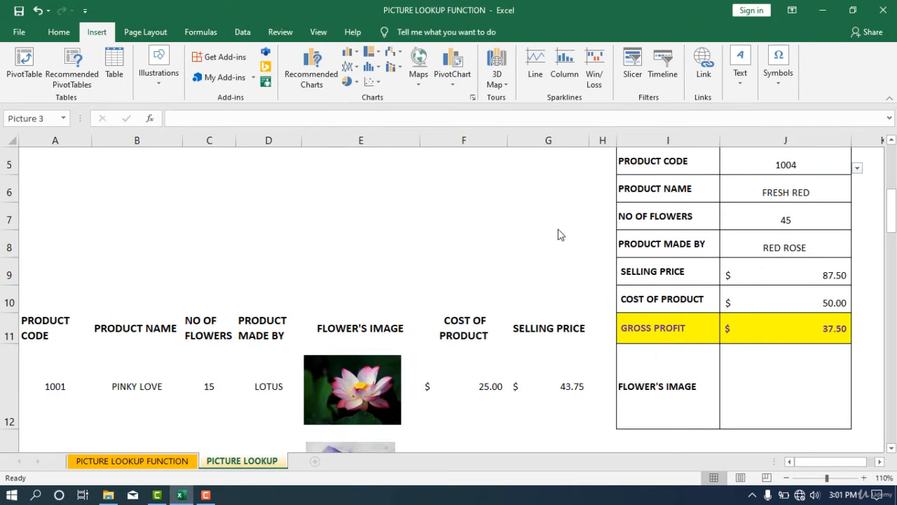
# Move the inserted green picture into the blank area above the product table and shrink it to about 1.22" by 4.16"
pyautogui.scroll(-2, 558, 230)
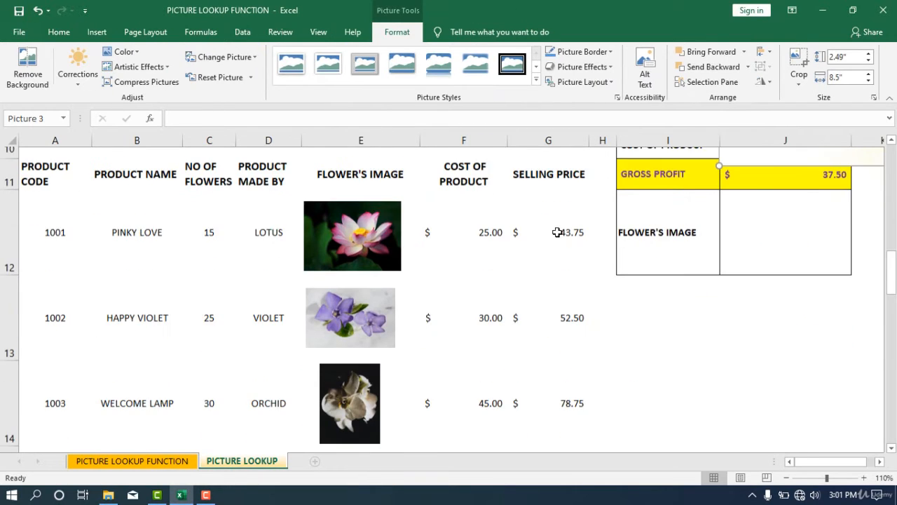
pyautogui.scroll(1, 560, 233)
pyautogui.scroll(3, 559, 233)
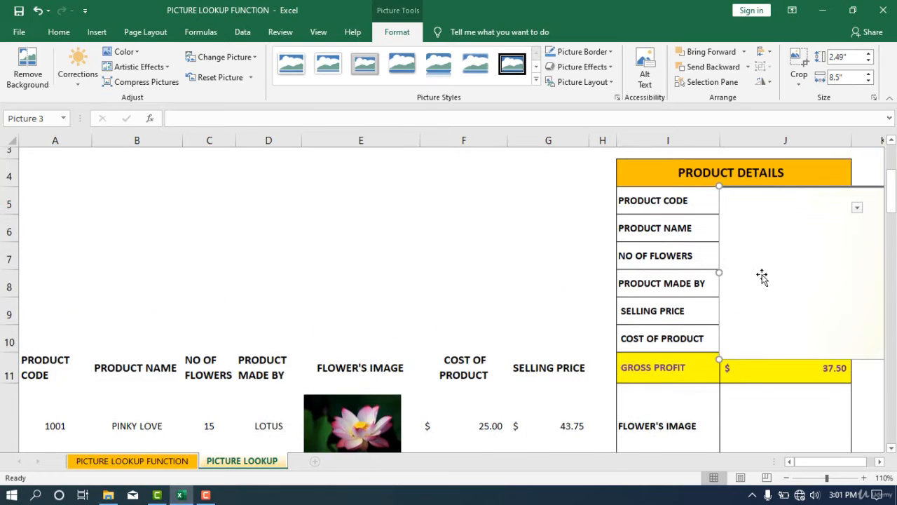
pyautogui.moveTo(796, 273); pyautogui.dragTo(355, 262)
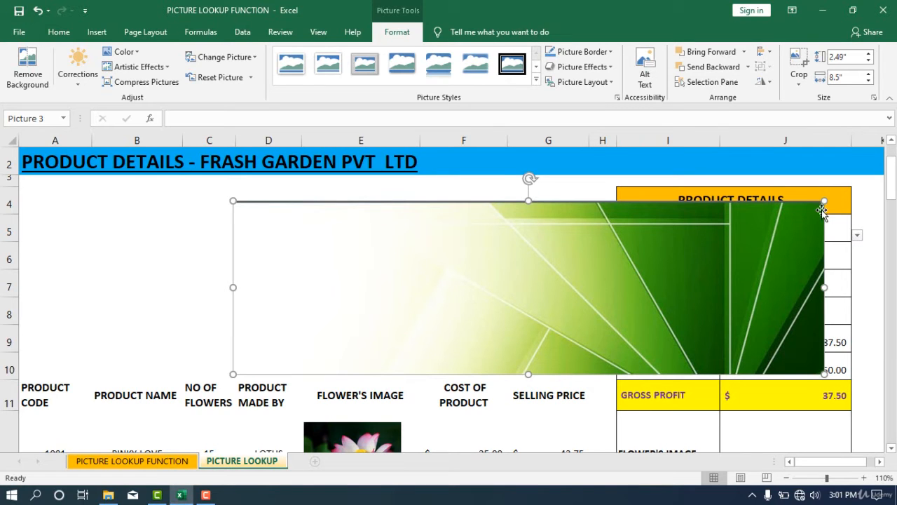
pyautogui.moveTo(825, 202); pyautogui.dragTo(523, 289)
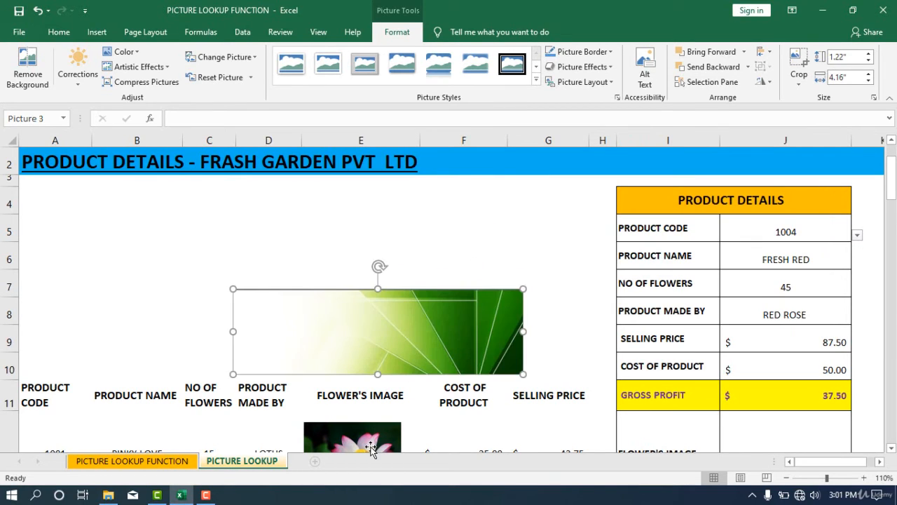
# Delete the green banner picture placed above the product table
pyautogui.scroll(-2, 370, 413)
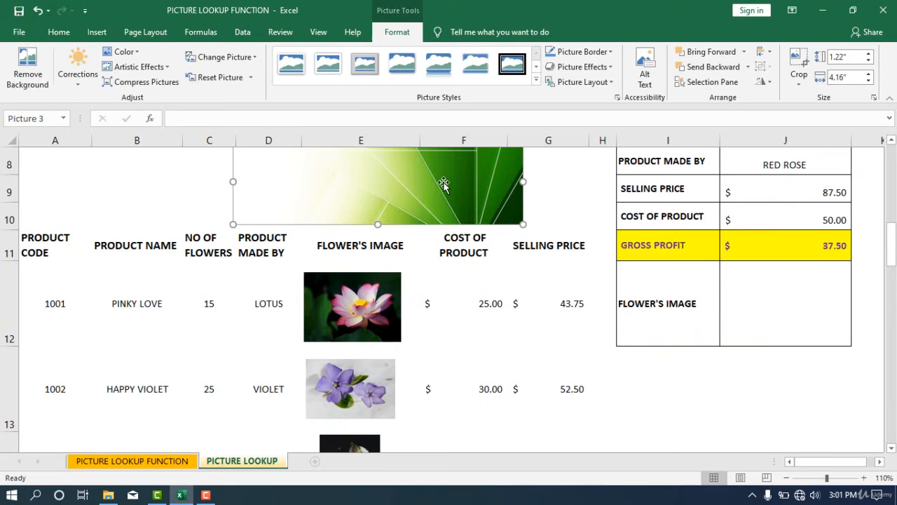
pyautogui.scroll(1, 444, 184)
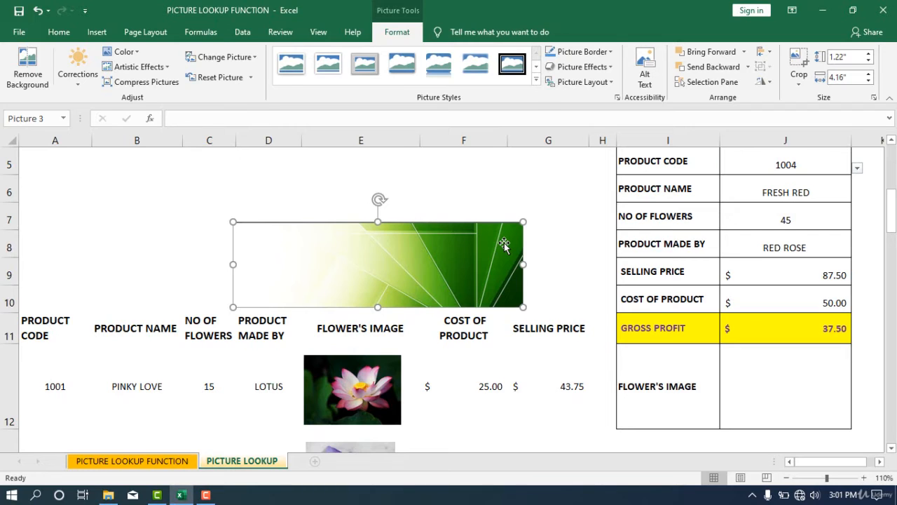
pyautogui.press('Delete')
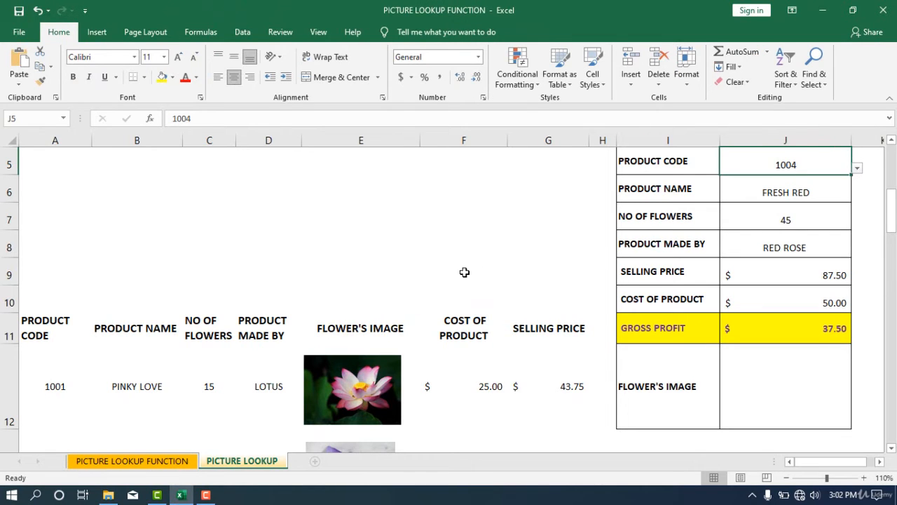
# Compare selecting the lotus picture itself with selecting cell E12 that holds it
pyautogui.scroll(-1, 372, 381)
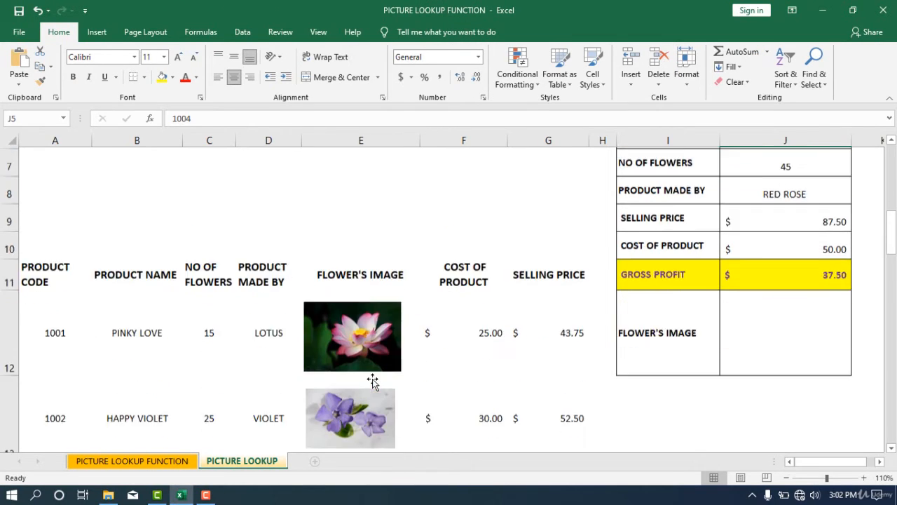
pyautogui.scroll(-1, 367, 271)
pyautogui.scroll(1, 366, 276)
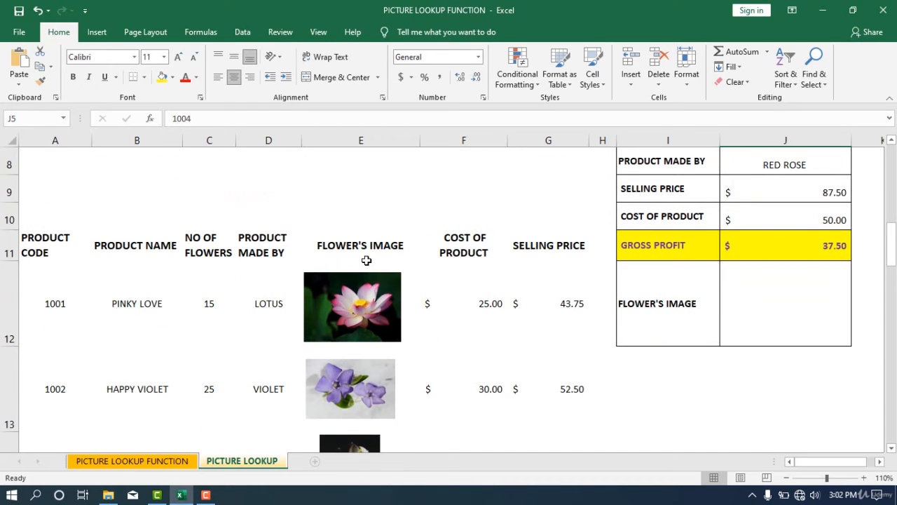
pyautogui.click(367, 260)
pyautogui.click(361, 304)
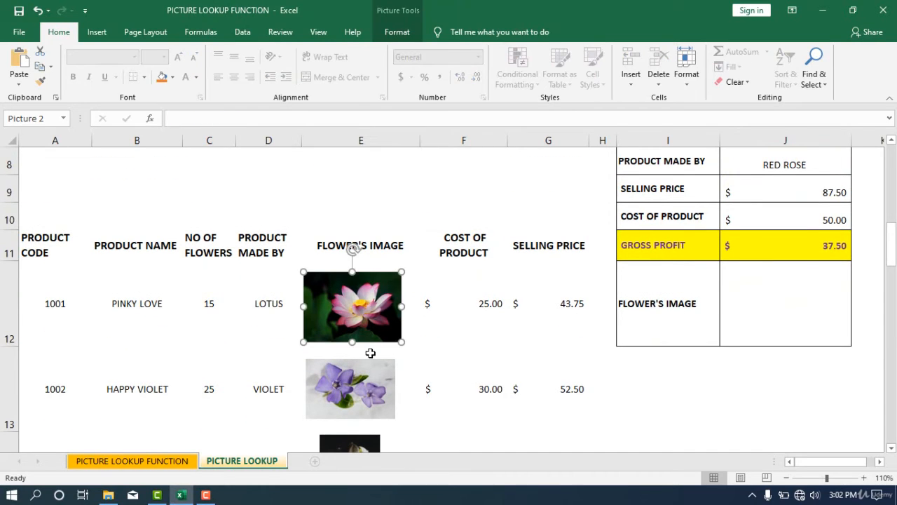
pyautogui.click(370, 352)
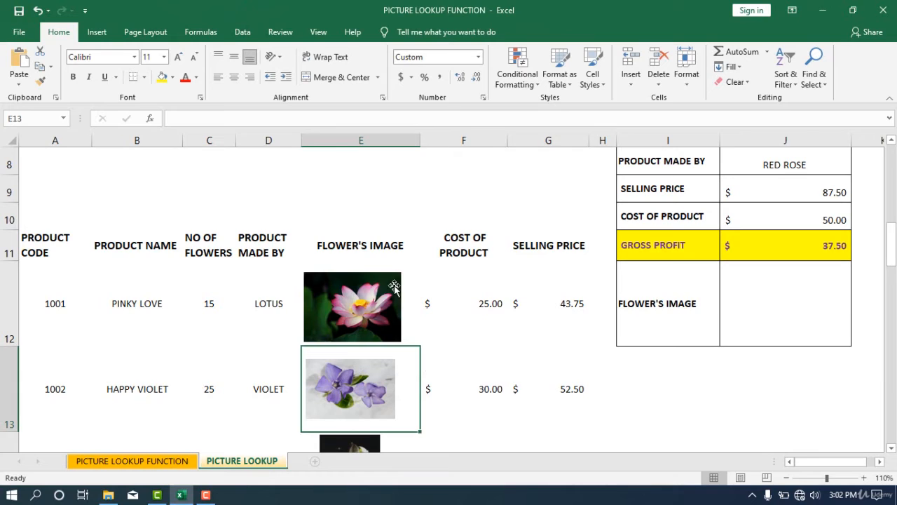
pyautogui.click(407, 302)
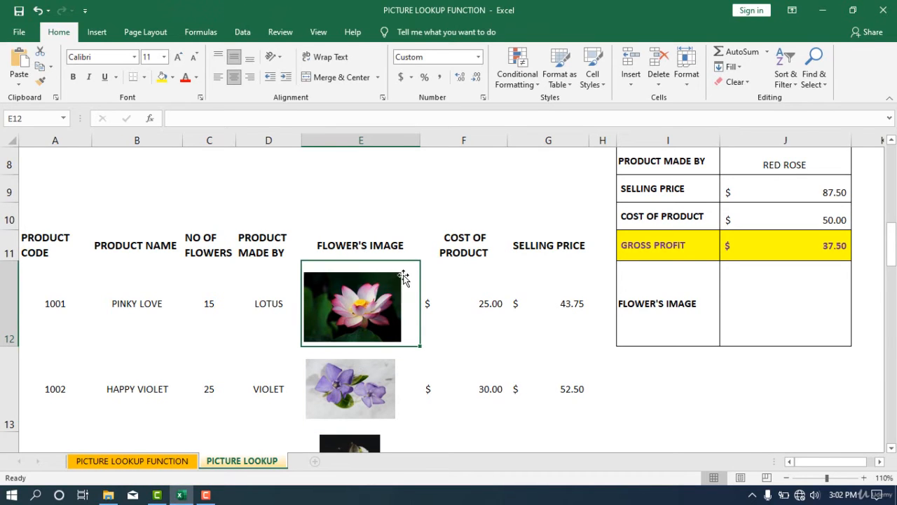
pyautogui.click(368, 291)
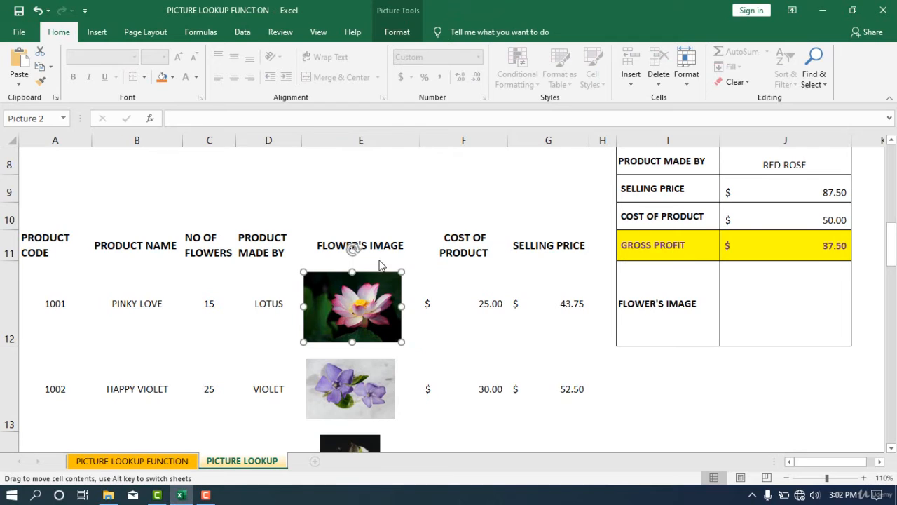
pyautogui.click(402, 319)
pyautogui.click(379, 320)
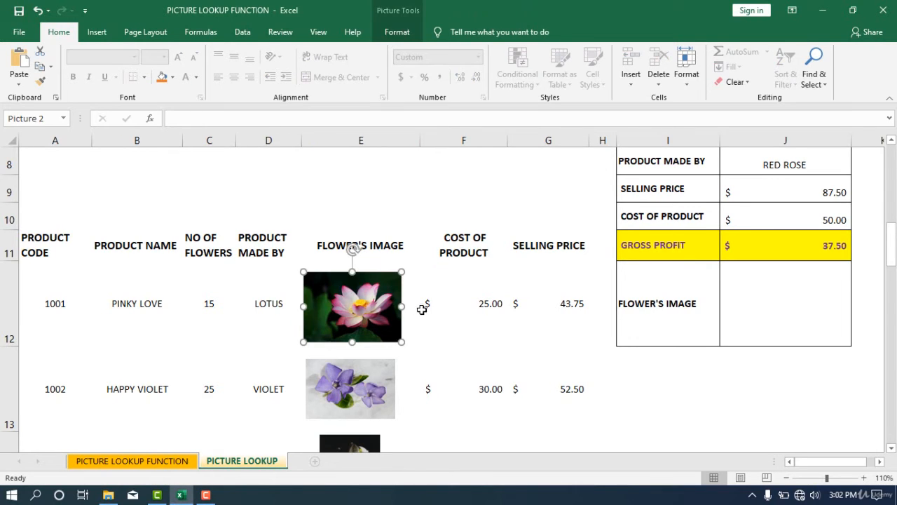
pyautogui.click(418, 316)
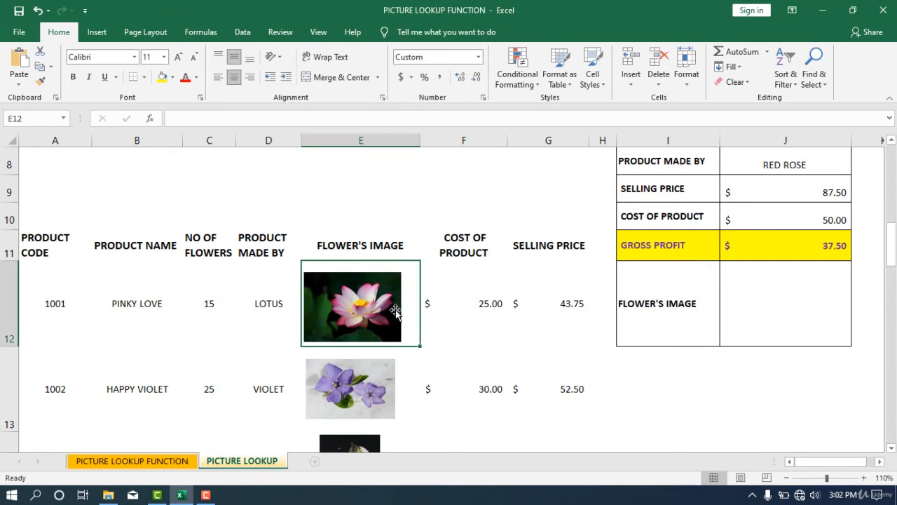
pyautogui.click(467, 194)
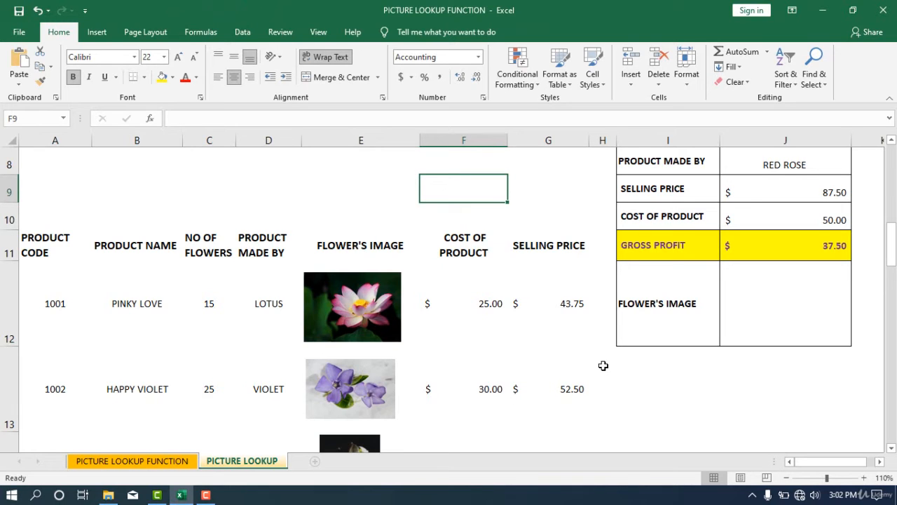
# Copy the whole cell E12 containing the lotus image, rather than the picture object alone
pyautogui.scroll(1, 695, 395)
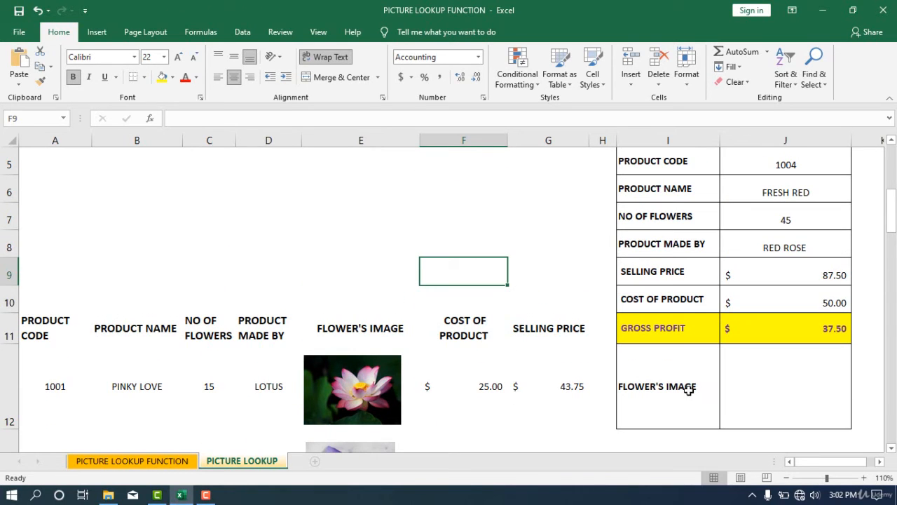
pyautogui.click(747, 387)
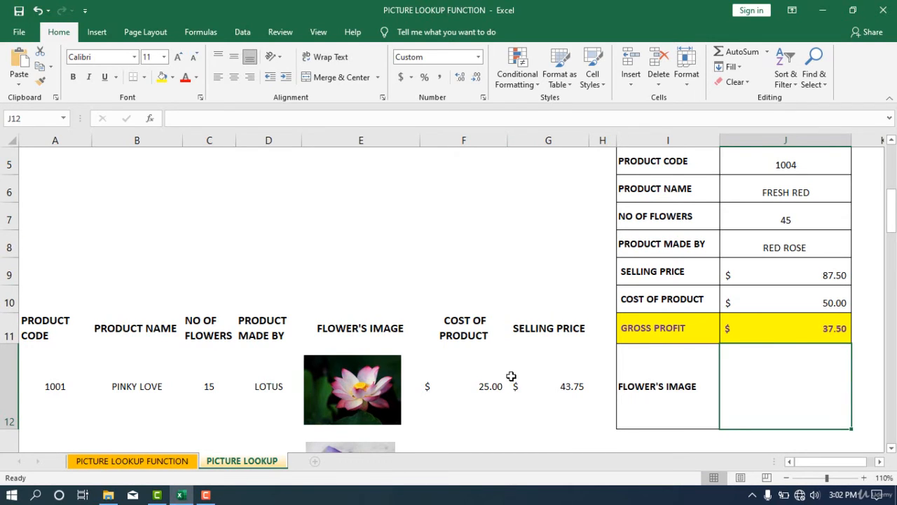
pyautogui.scroll(-1, 374, 412)
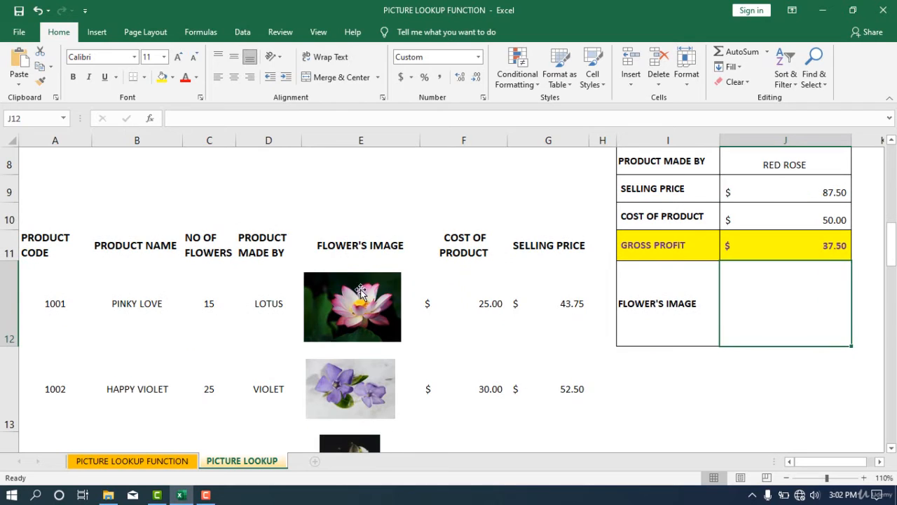
pyautogui.click(370, 267)
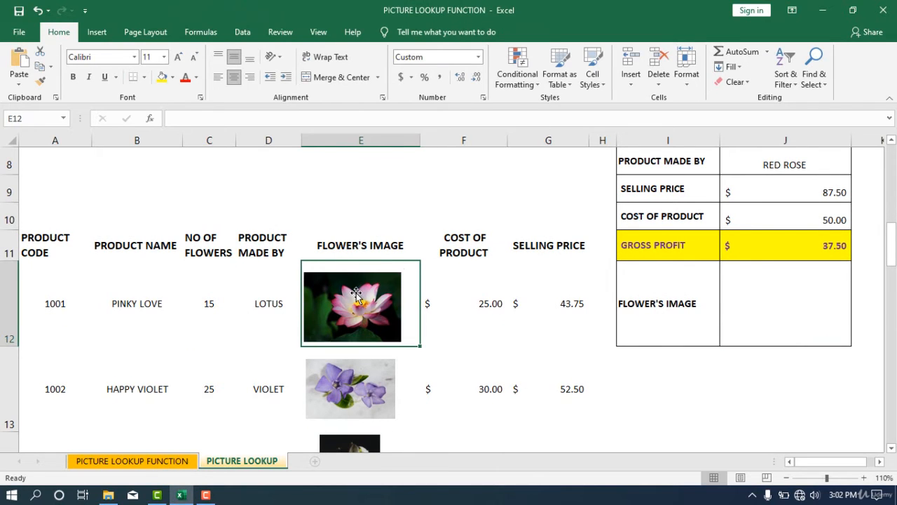
pyautogui.click(370, 263)
pyautogui.click(372, 262)
pyautogui.hotkey('ctrl', 'c')
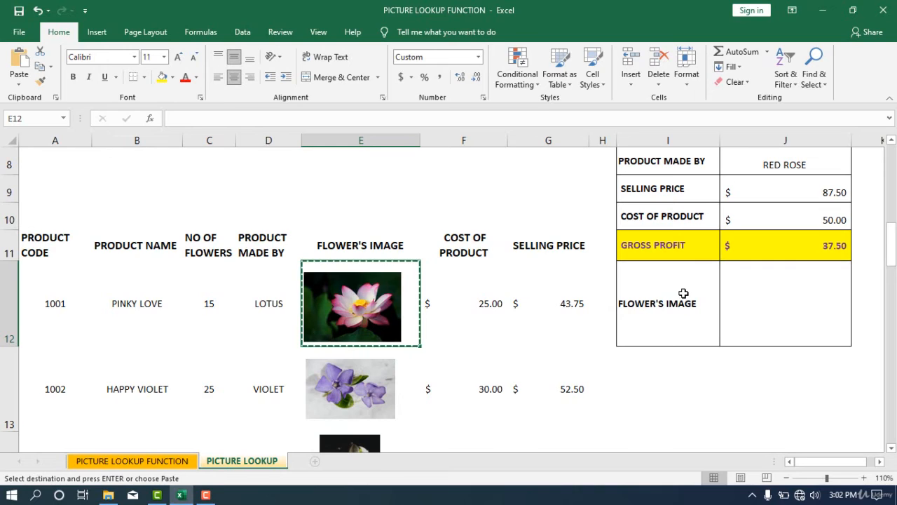
# Paste the copied cell as a linked picture into the FLOWER'S IMAGE cell J12 and select the pasted picture
pyautogui.click(807, 305)
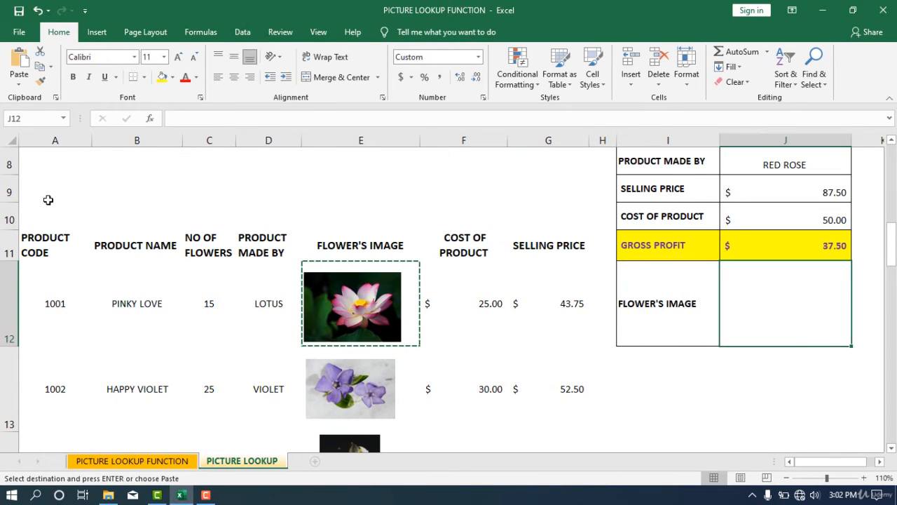
pyautogui.click(19, 85)
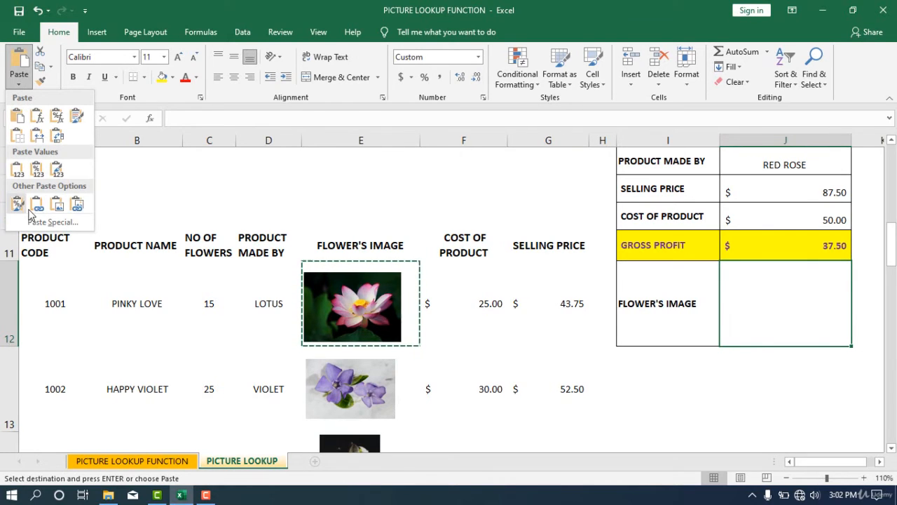
pyautogui.click(79, 207)
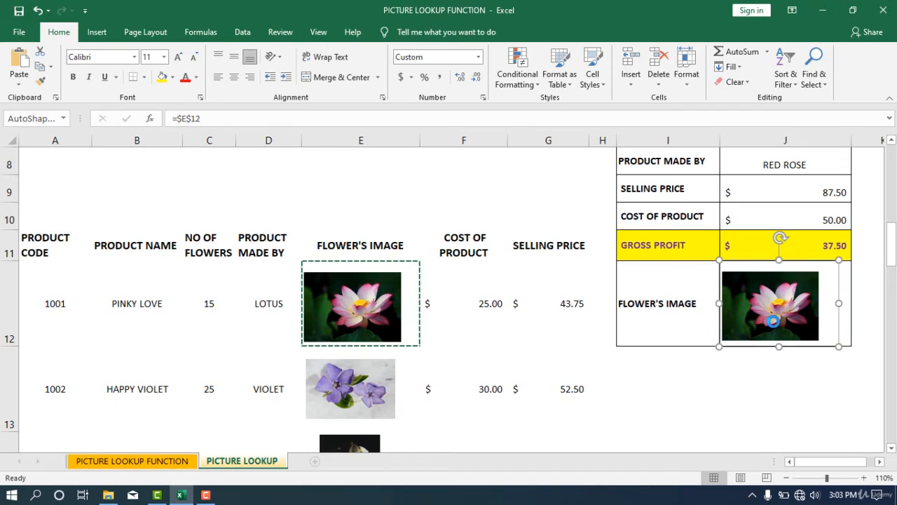
pyautogui.doubleClick(784, 344)
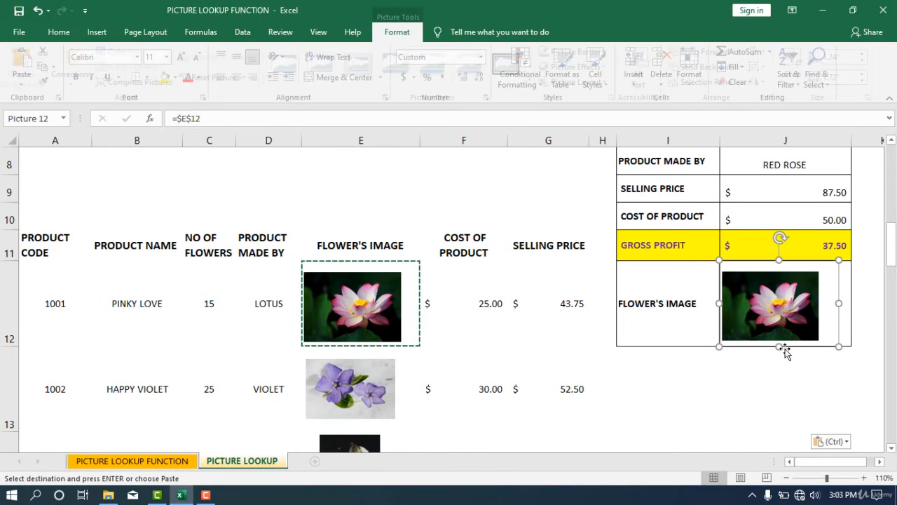
# Inspect the cell reference behind the linked picture in the FLOWER'S IMAGE cell
pyautogui.click(208, 119)
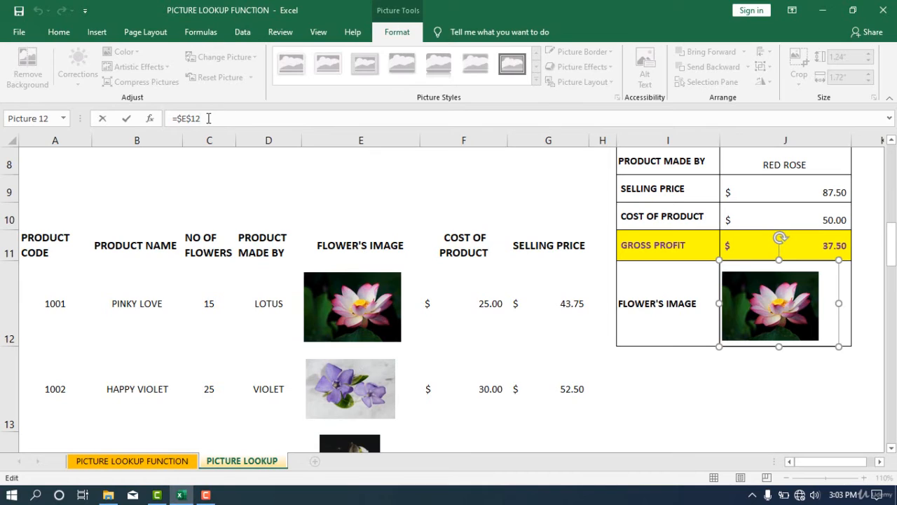
pyautogui.press('Return')
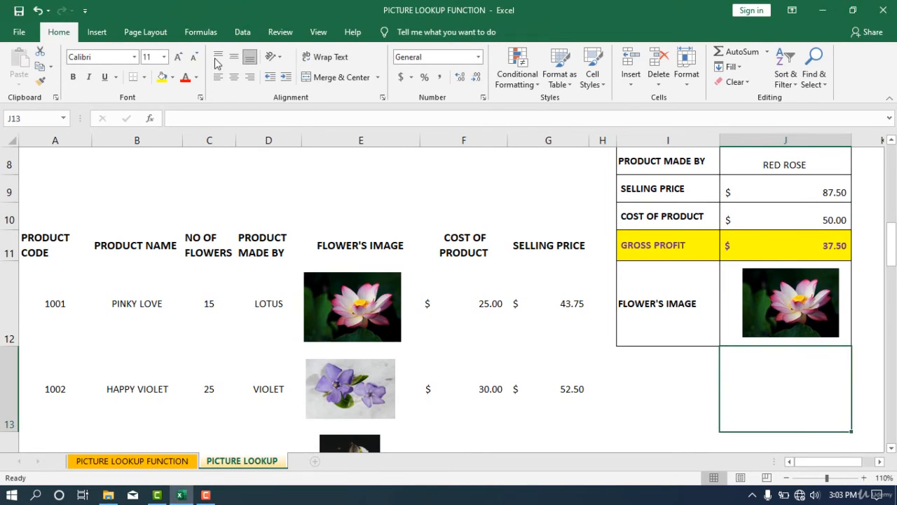
# Start a new defined name called flower_image with workbook scope
pyautogui.click(214, 37)
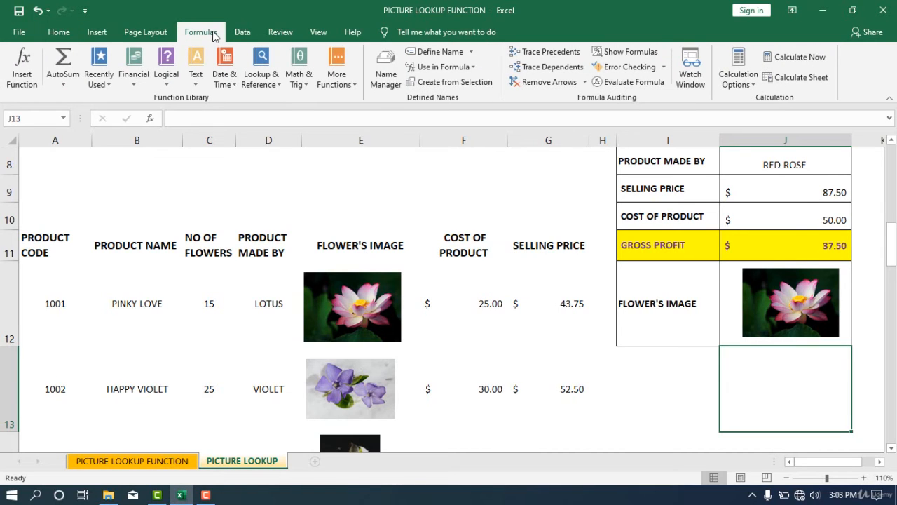
pyautogui.click(436, 53)
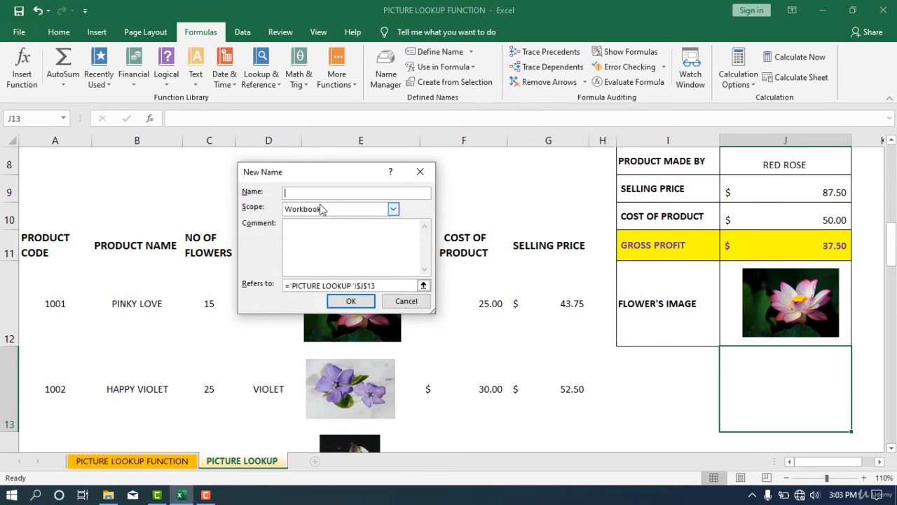
pyautogui.moveTo(330, 175); pyautogui.dragTo(311, 149)
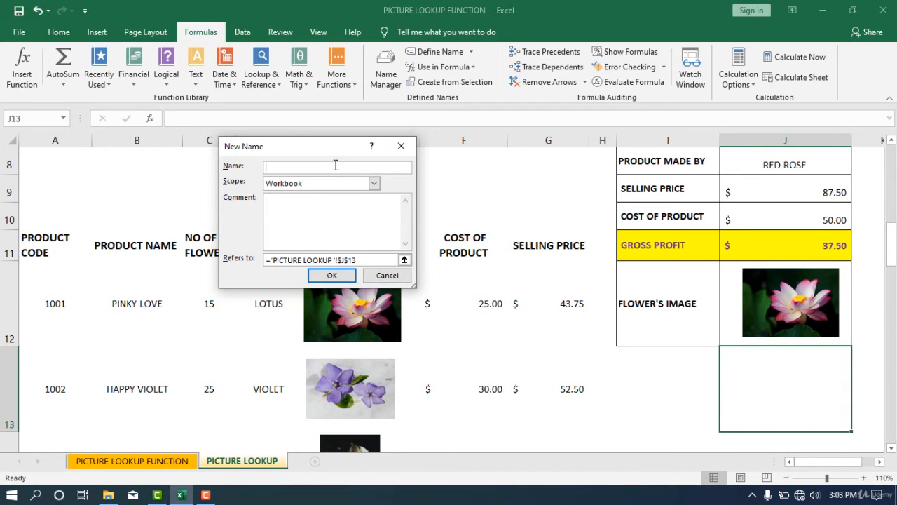
pyautogui.write('flower_image')
# Replace the name's reference with the start of an INDEX formula that uses the flower image cells E12:E18 as its array
pyautogui.moveTo(363, 261); pyautogui.dragTo(231, 258)
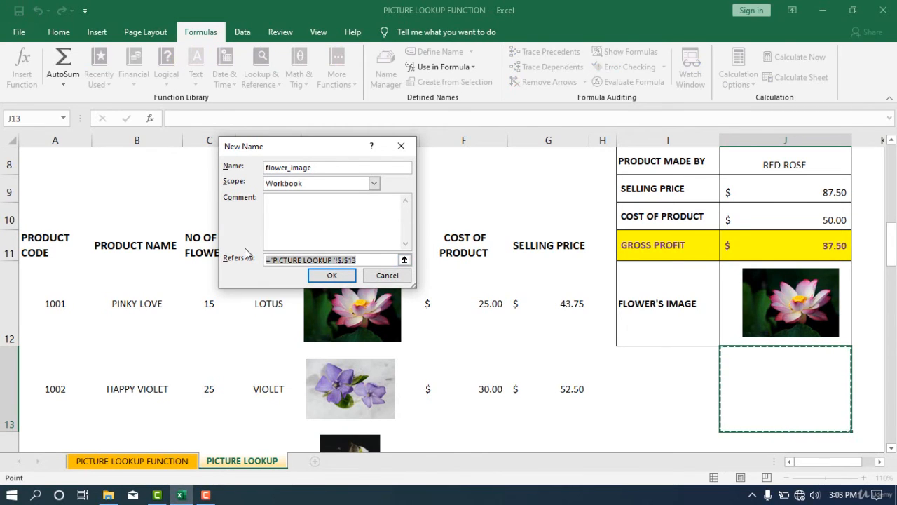
pyautogui.press('BackSpace')
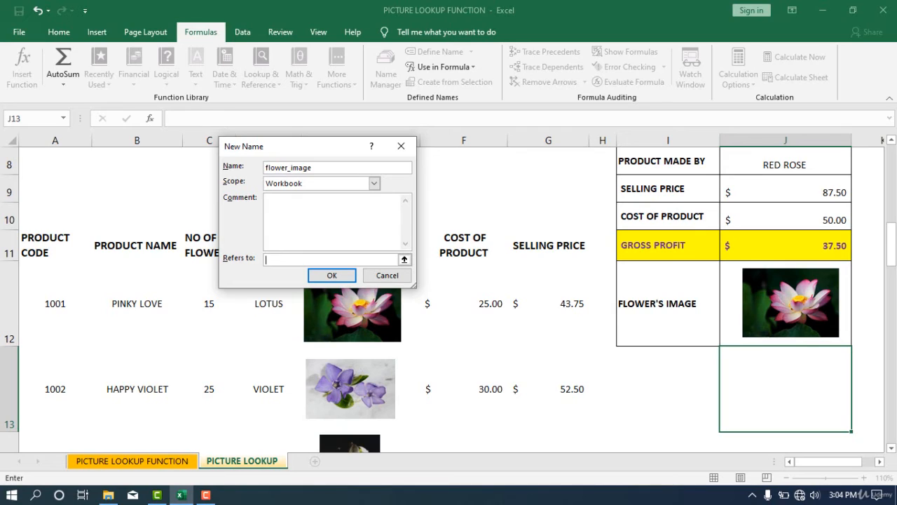
pyautogui.write('=index')
pyautogui.write('(')
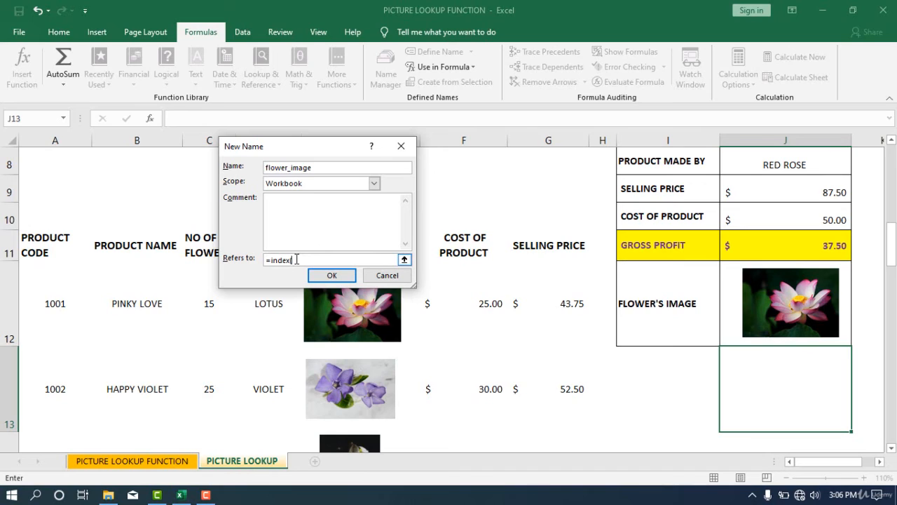
pyautogui.moveTo(324, 147); pyautogui.dragTo(551, 142)
pyautogui.moveTo(631, 147); pyautogui.dragTo(627, 148)
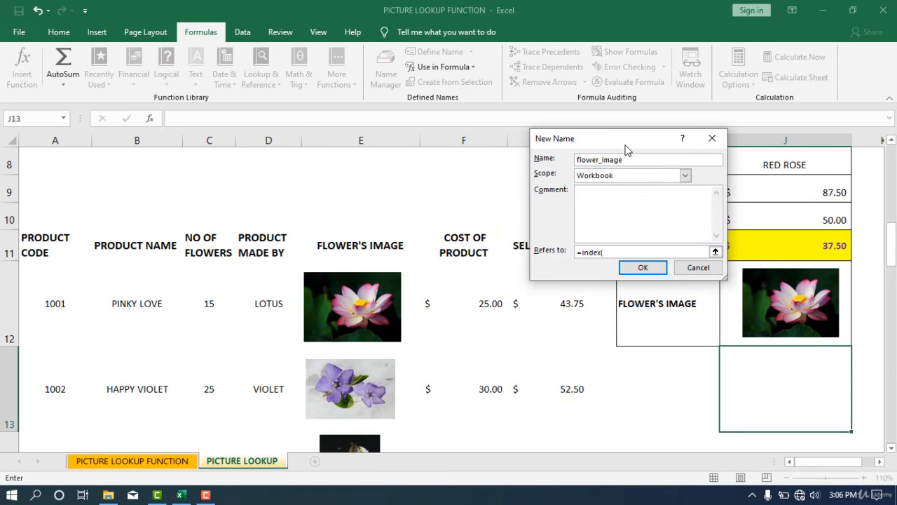
pyautogui.moveTo(396, 259); pyautogui.dragTo(394, 300)
pyautogui.click(379, 264)
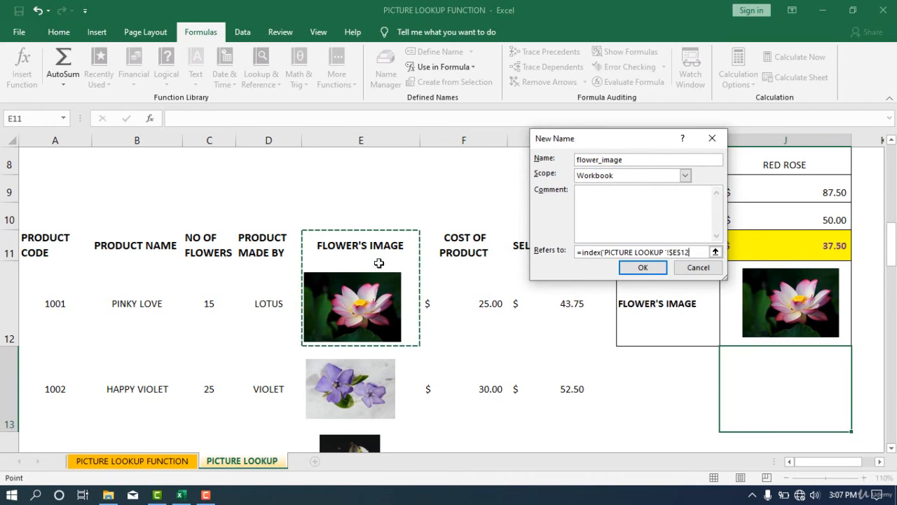
pyautogui.moveTo(379, 263); pyautogui.dragTo(373, 362)
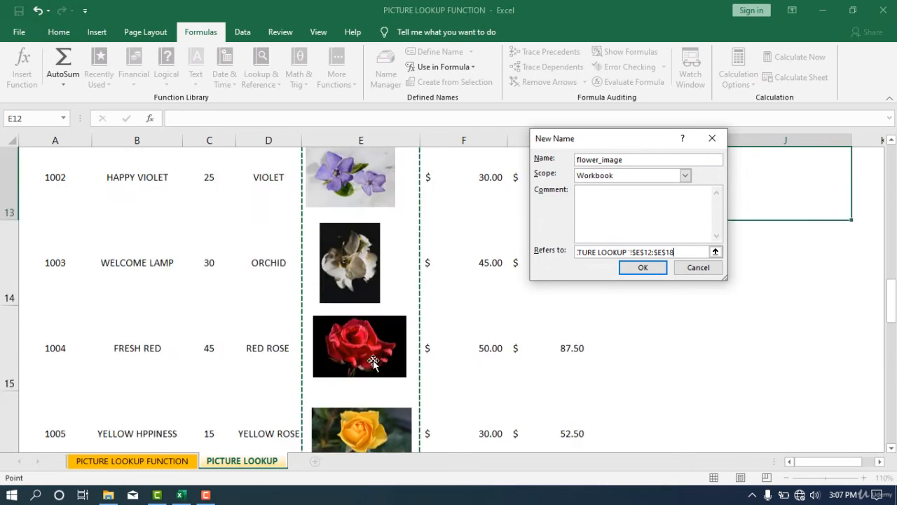
pyautogui.scroll(4, 374, 361)
pyautogui.scroll(-1, 374, 362)
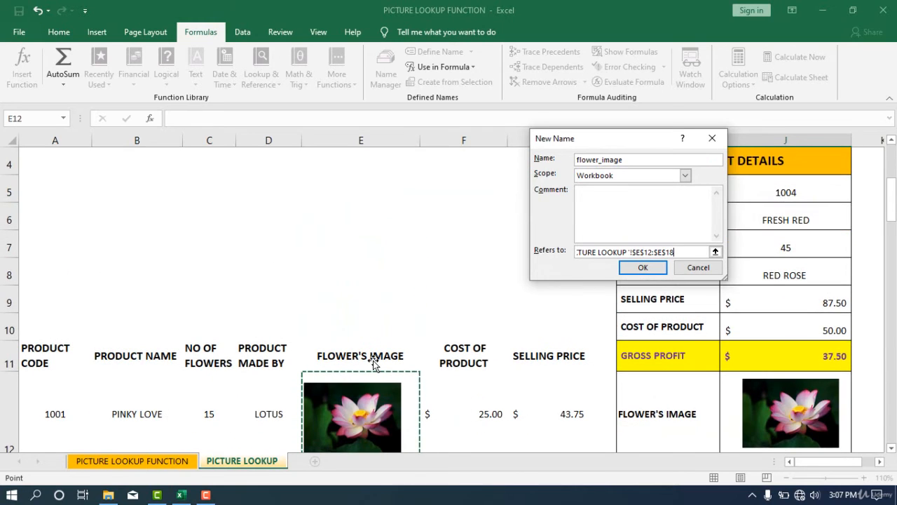
pyautogui.write(',')
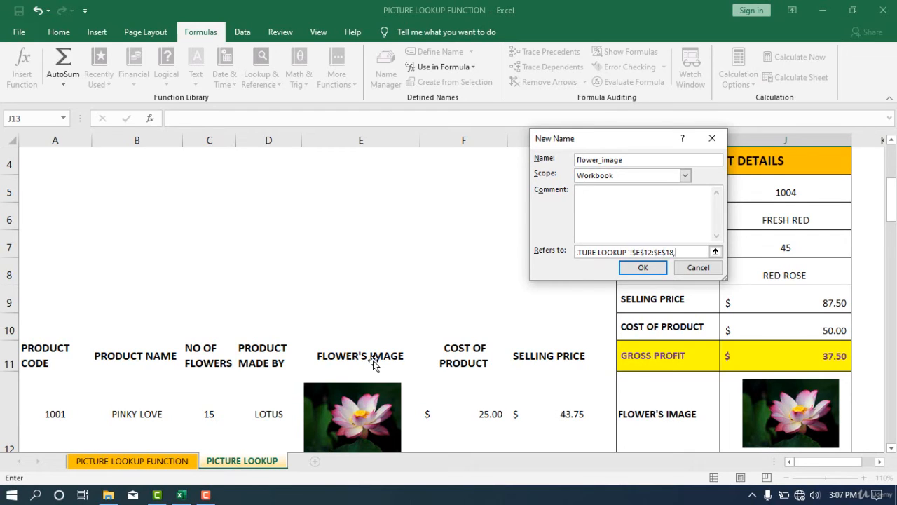
# Add a nested MATCH to the INDEX formula with the form's PRODUCT MADE BY cell J8 as the lookup value
pyautogui.write('match(')
pyautogui.moveTo(601, 140); pyautogui.dragTo(470, 134)
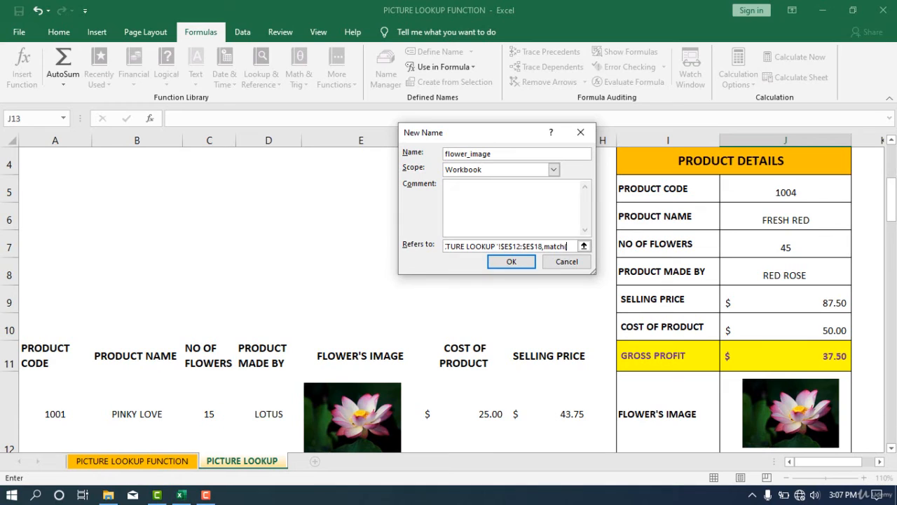
pyautogui.scroll(-2, 381, 297)
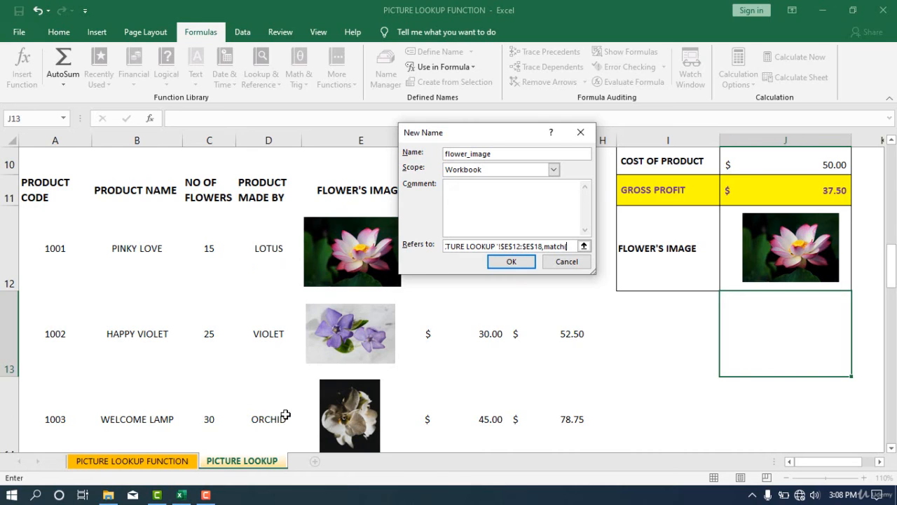
pyautogui.scroll(1, 485, 393)
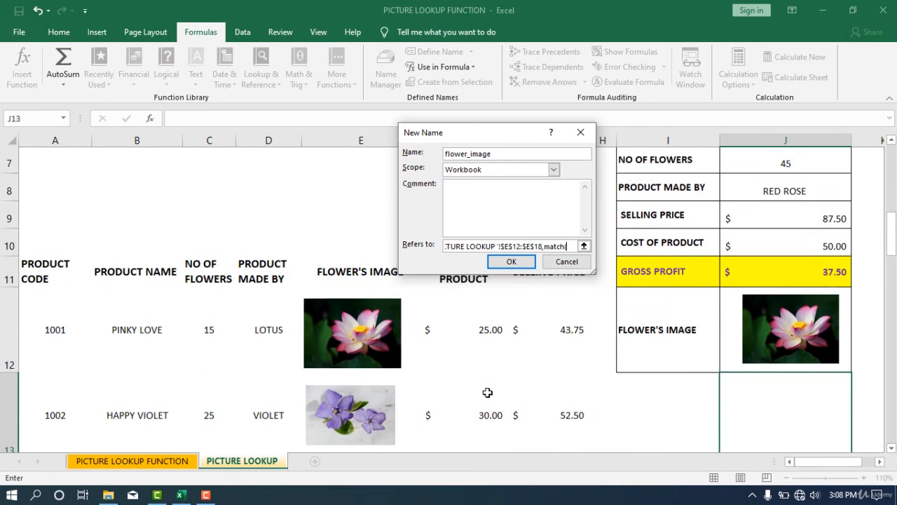
pyautogui.scroll(1, 631, 280)
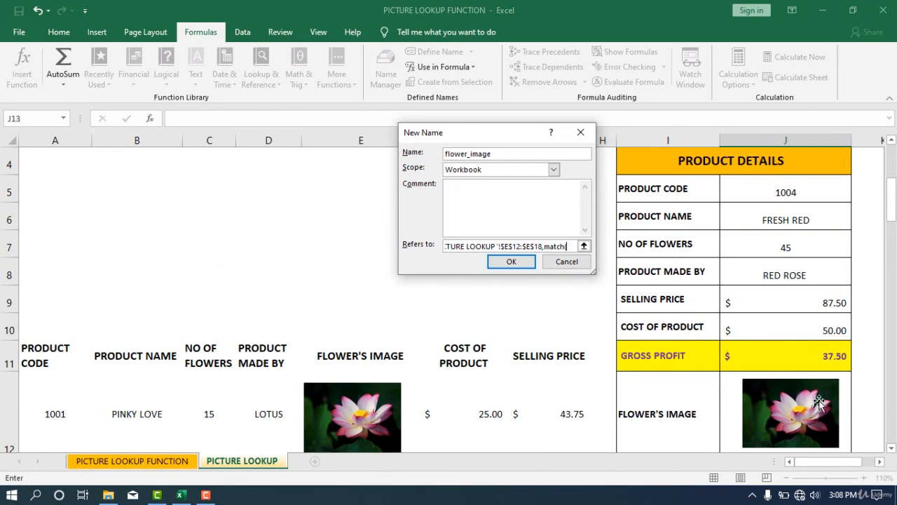
pyautogui.click(813, 273)
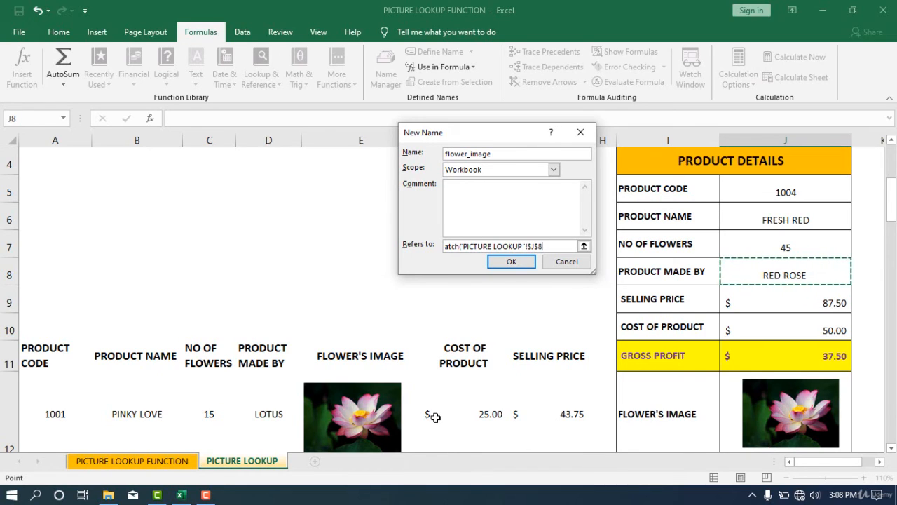
pyautogui.write(',')
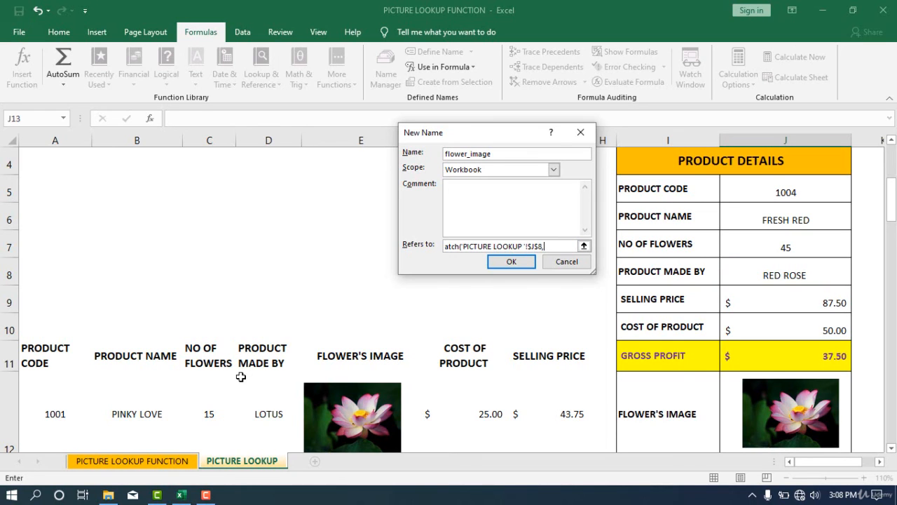
# Complete the MATCH with lookup range D12:D18 and match type 0, close both functions and save the defined name
pyautogui.scroll(-1, 269, 391)
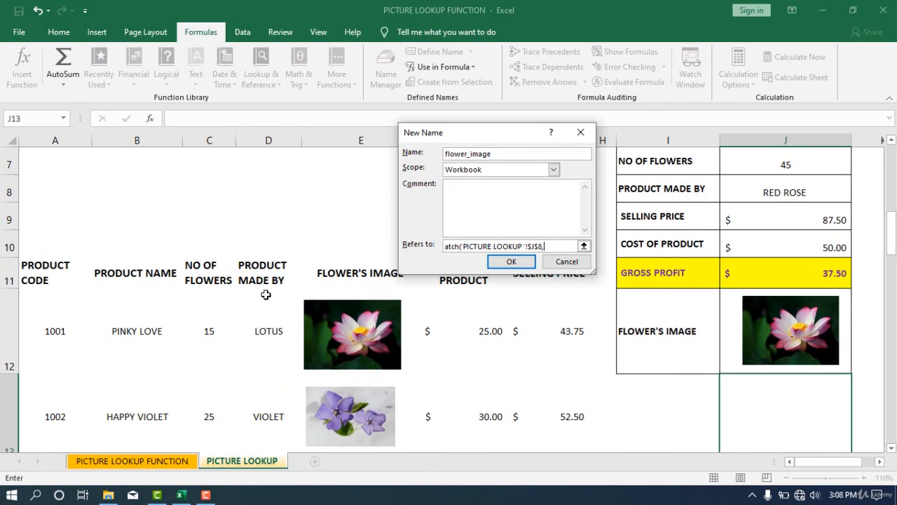
pyautogui.click(263, 357)
pyautogui.scroll(-1, 256, 449)
pyautogui.moveTo(254, 502); pyautogui.dragTo(257, 300)
pyautogui.scroll(5, 256, 299)
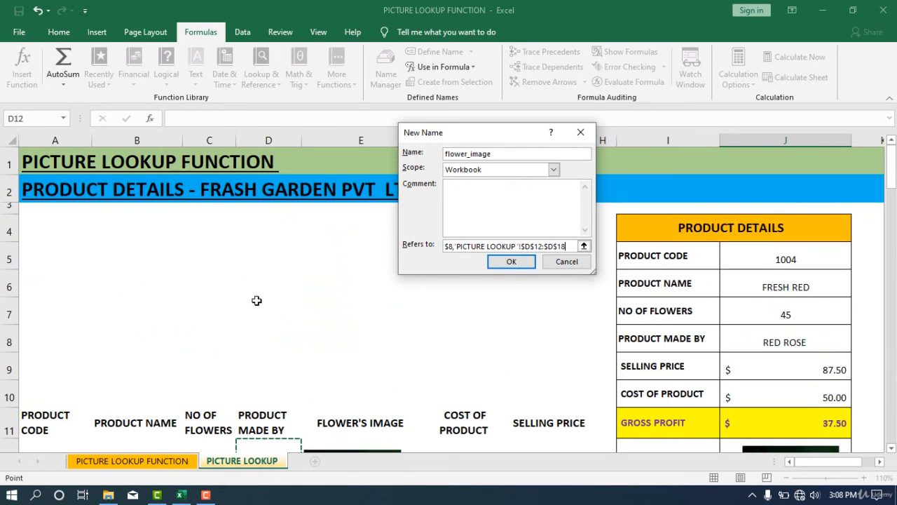
pyautogui.write(',0)')
pyautogui.write(')')
pyautogui.press('Return')
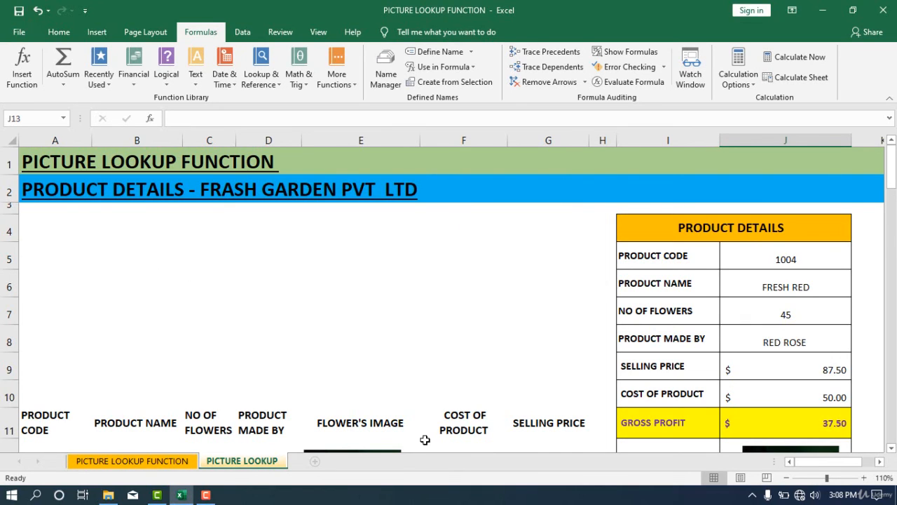
# Change the formula of the linked picture in the FLOWER'S IMAGE cell to =flower_image
pyautogui.scroll(-1, 417, 316)
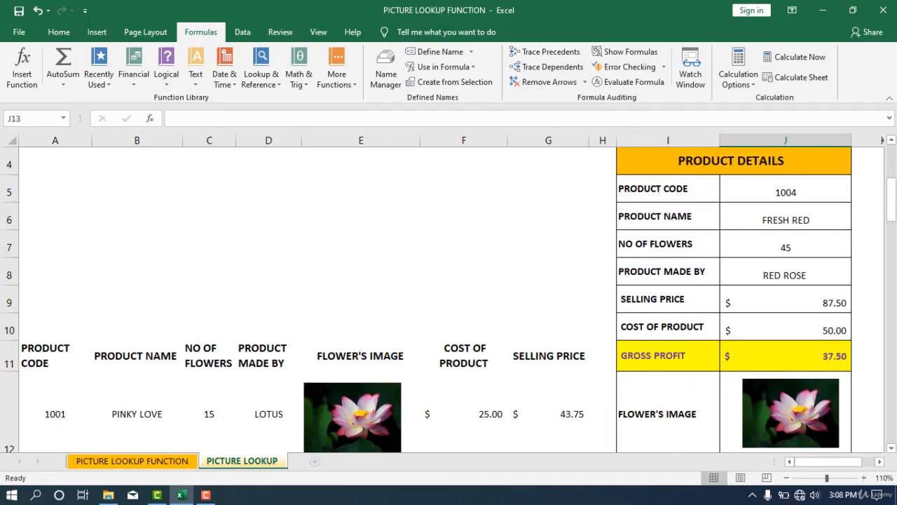
pyautogui.click(760, 421)
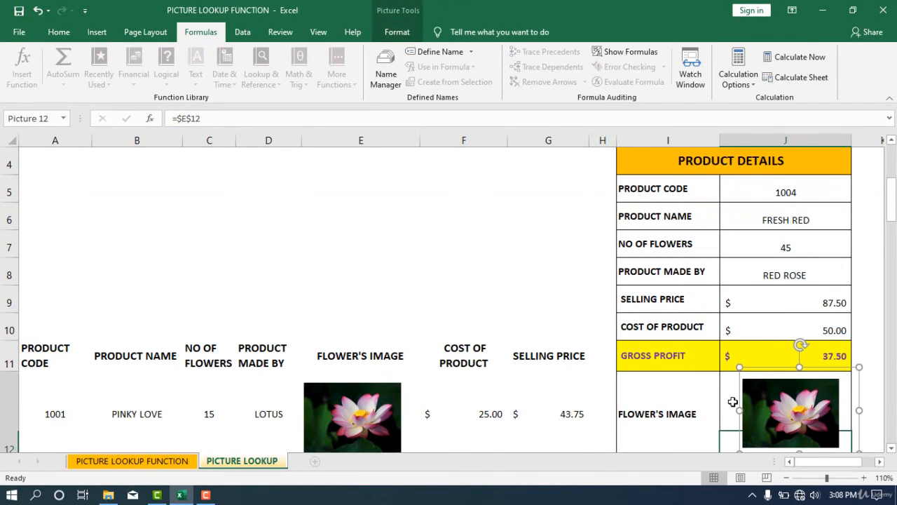
pyautogui.click(732, 402)
pyautogui.click(777, 407)
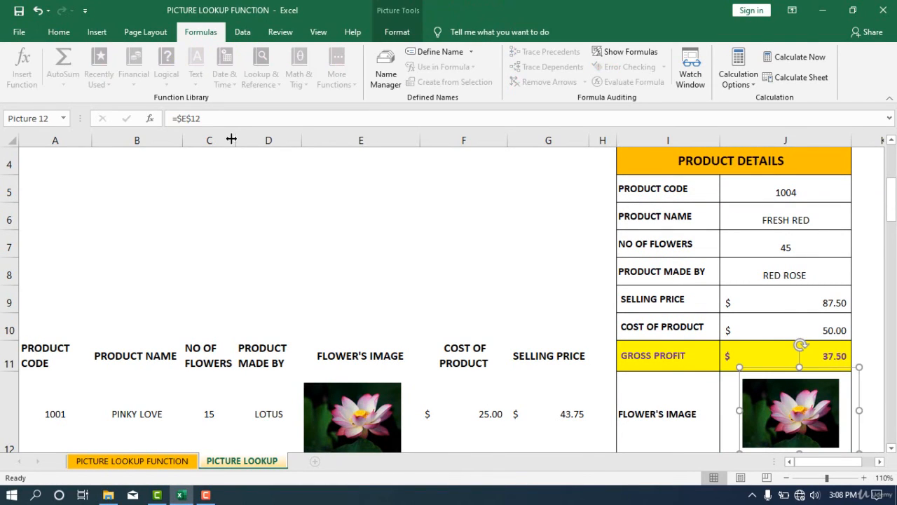
pyautogui.click(225, 119)
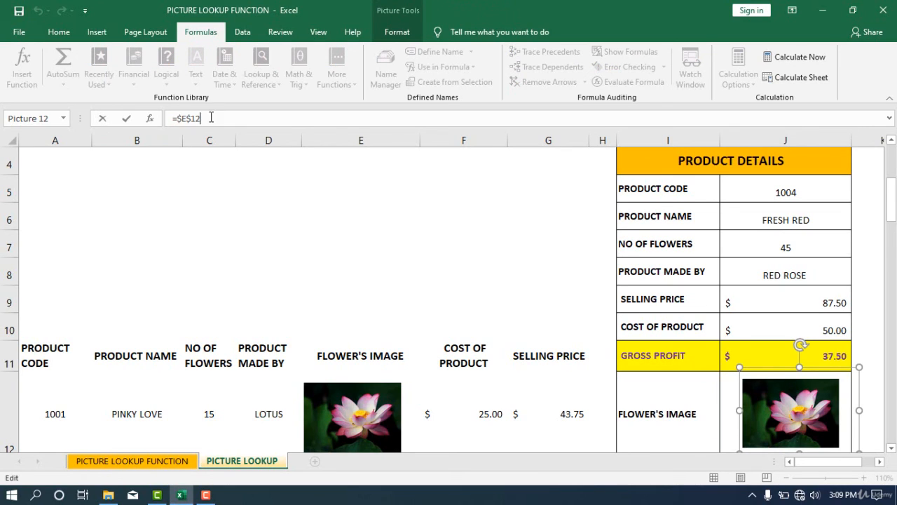
pyautogui.moveTo(210, 118); pyautogui.dragTo(147, 116)
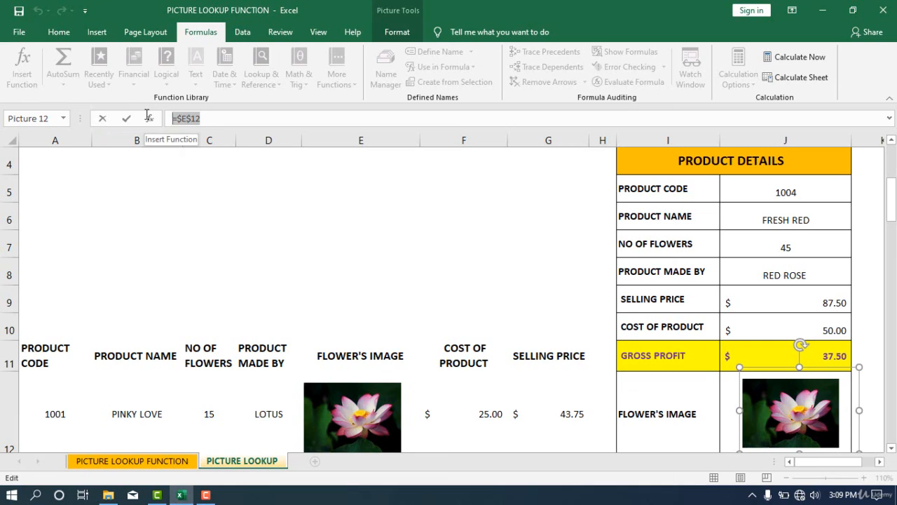
pyautogui.write('=flo')
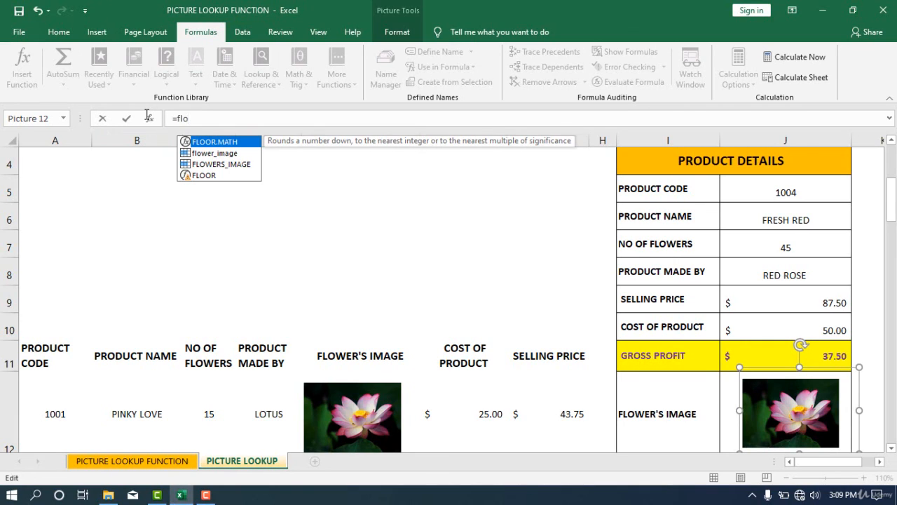
pyautogui.doubleClick(213, 154)
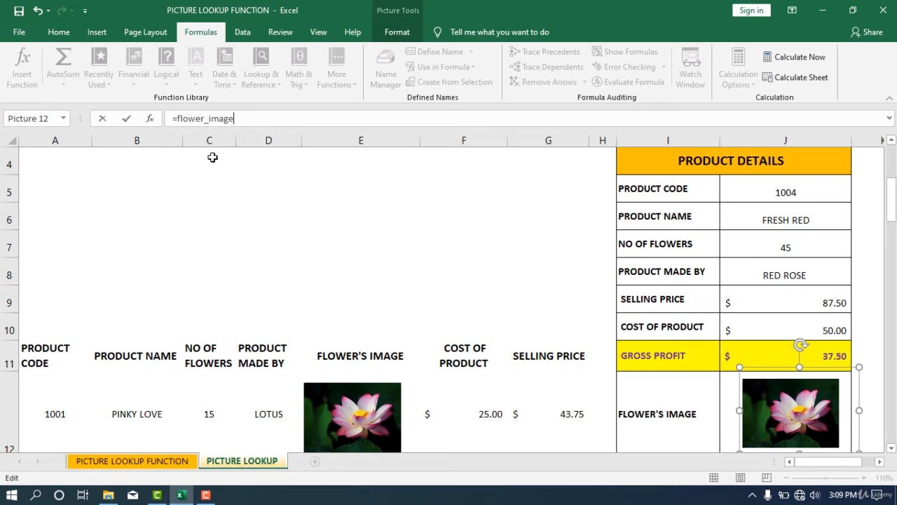
pyautogui.press('Return')
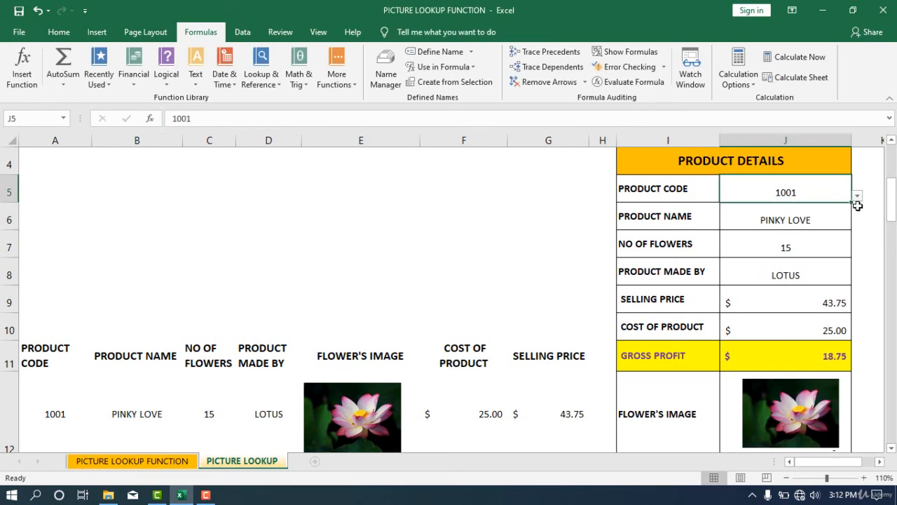
# Test the picture lookup by setting the form's product code to 1004 and back to 1001, reviewing the details and image
pyautogui.click(857, 196)
pyautogui.click(726, 235)
pyautogui.scroll(1, 855, 240)
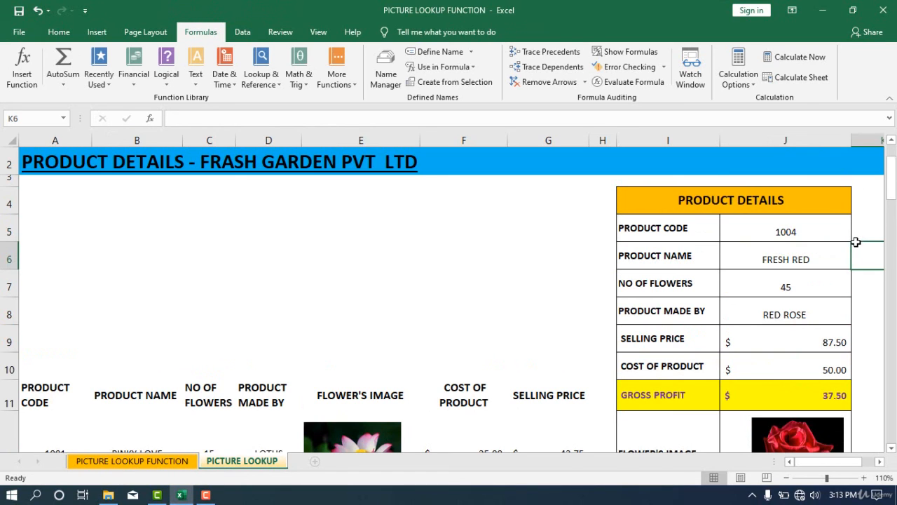
pyautogui.click(857, 235)
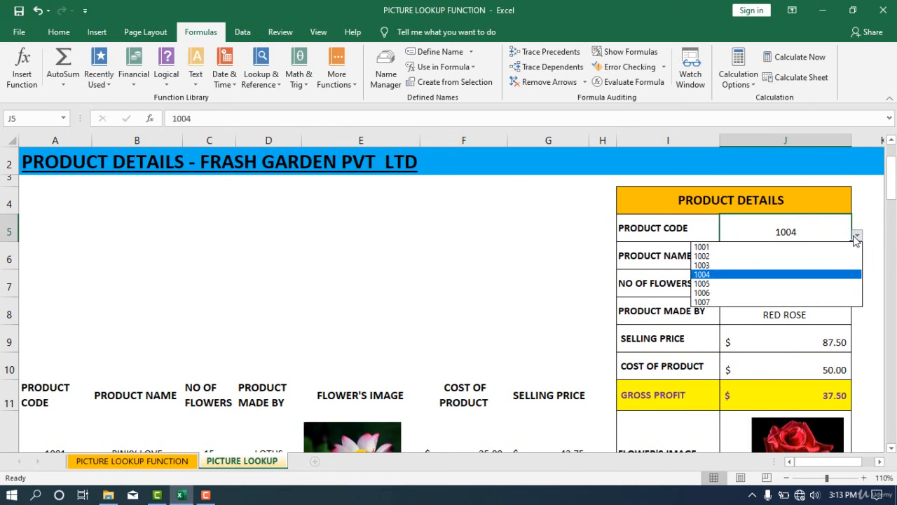
pyautogui.click(745, 248)
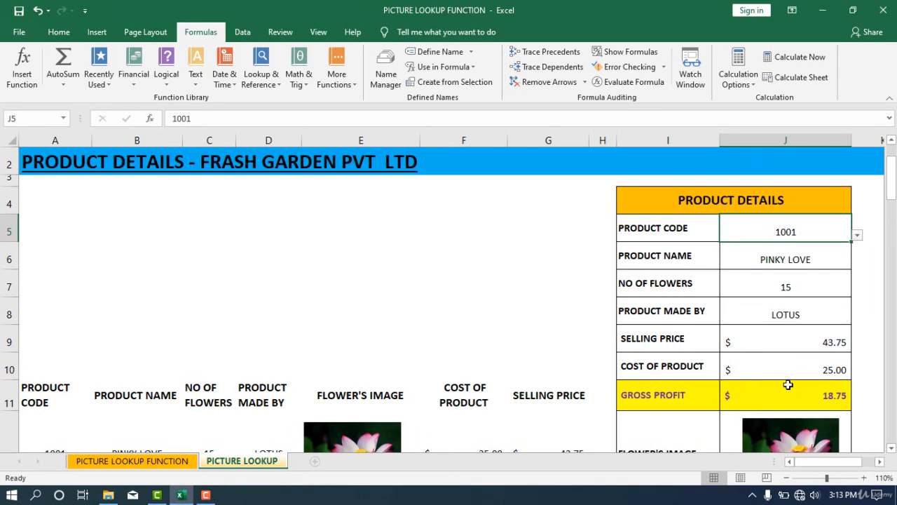
pyautogui.scroll(-1, 786, 384)
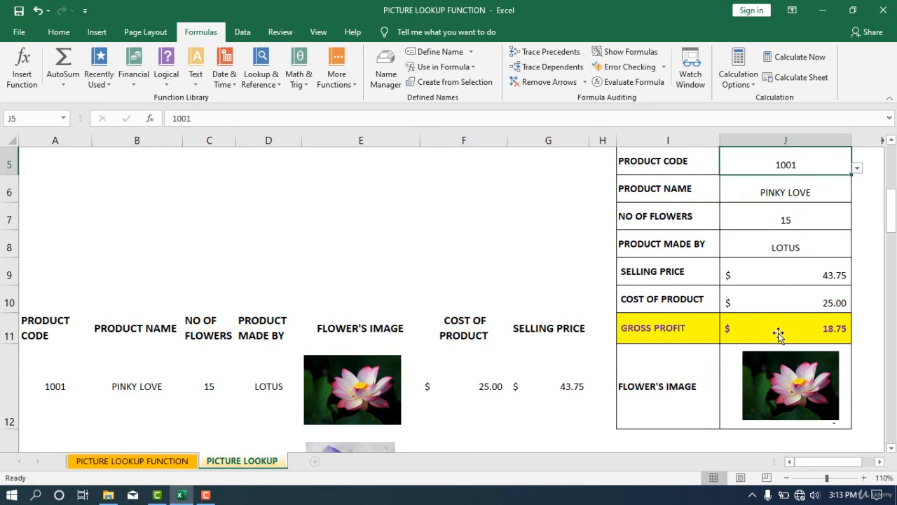
pyautogui.scroll(2, 841, 261)
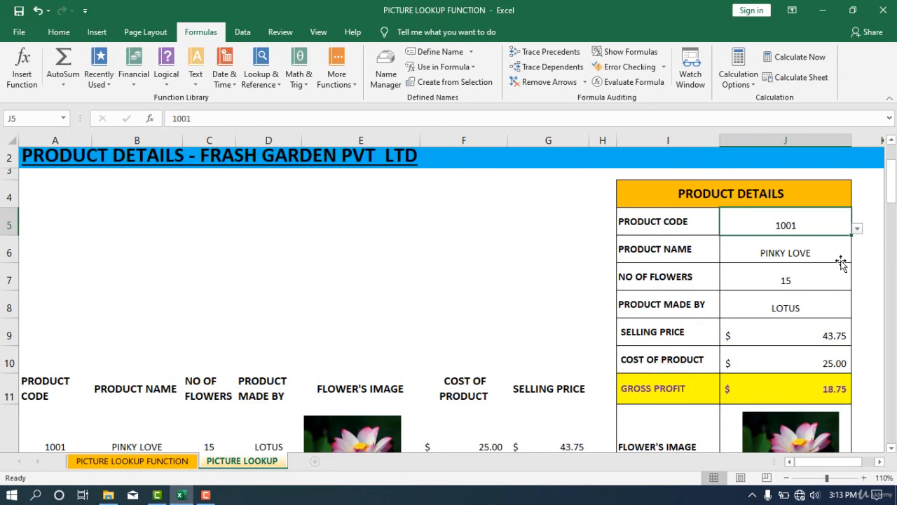
# Test the picture lookup by setting the form's product code to 1006 and then 1007, checking the details and image
pyautogui.click(857, 262)
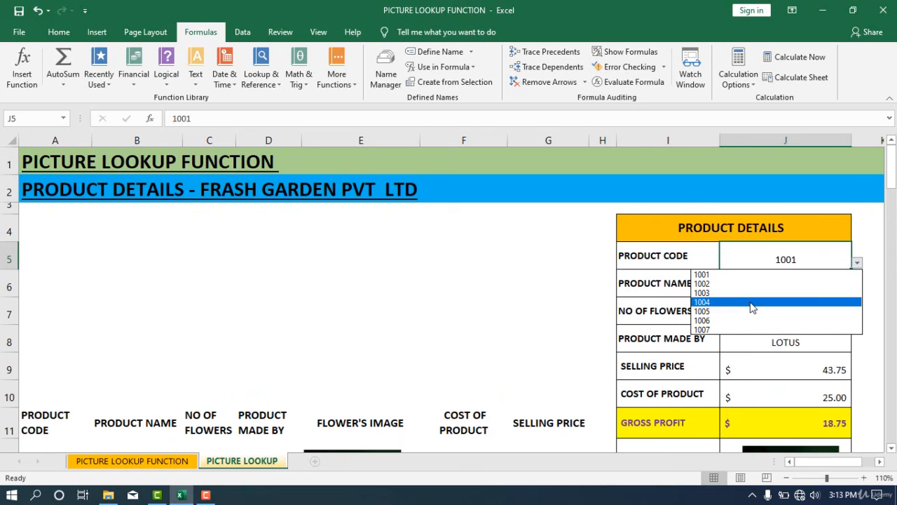
pyautogui.click(752, 320)
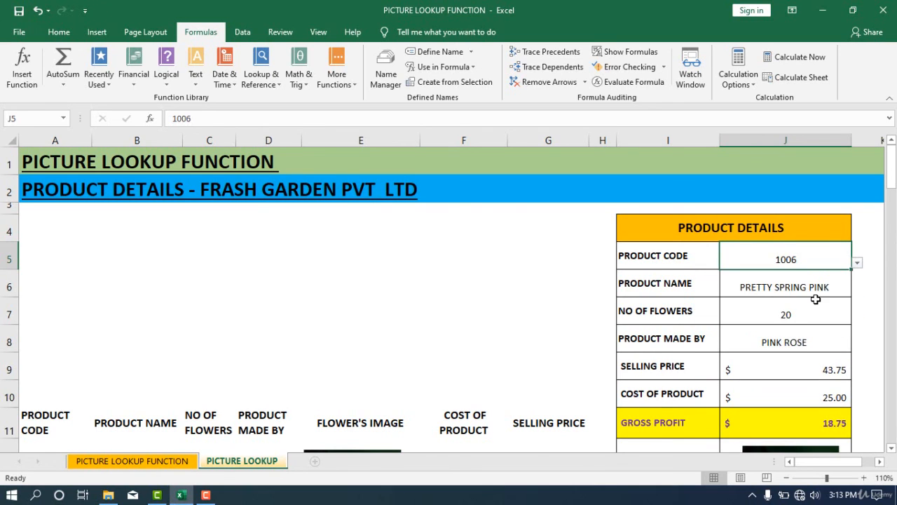
pyautogui.scroll(-1, 763, 234)
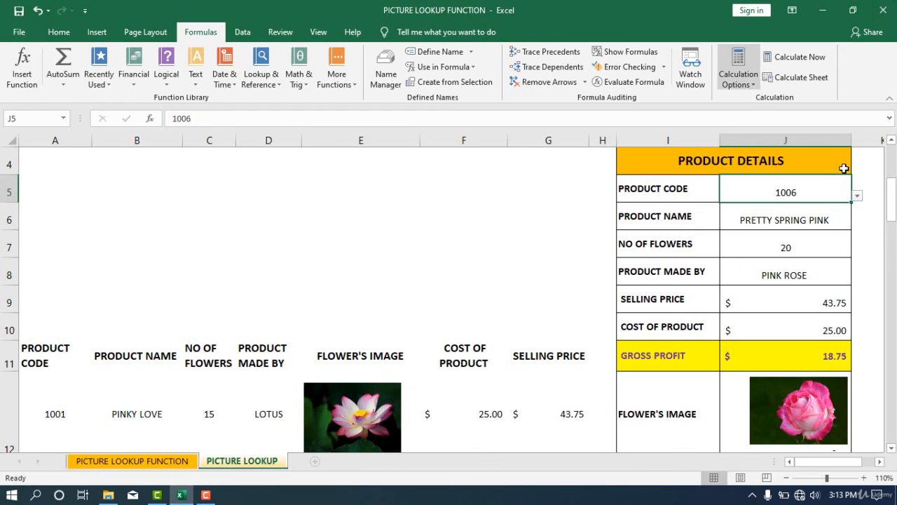
pyautogui.click(859, 197)
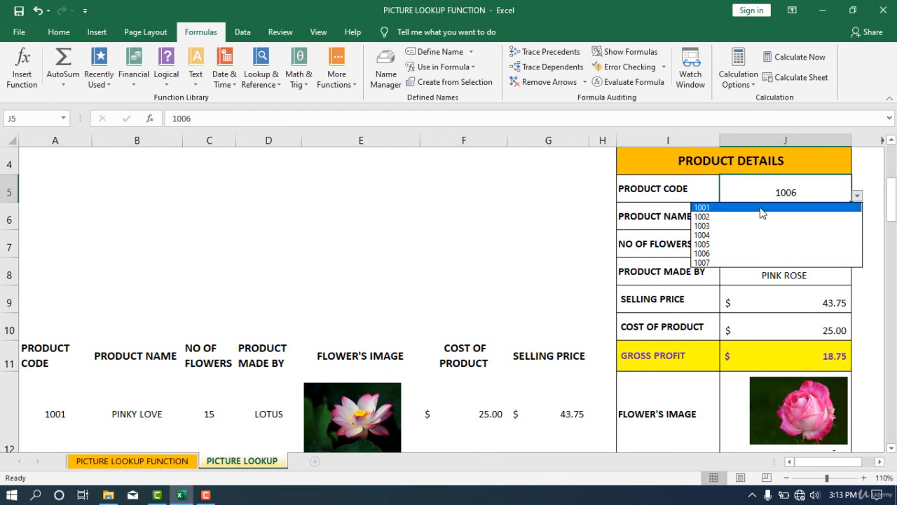
pyautogui.click(766, 305)
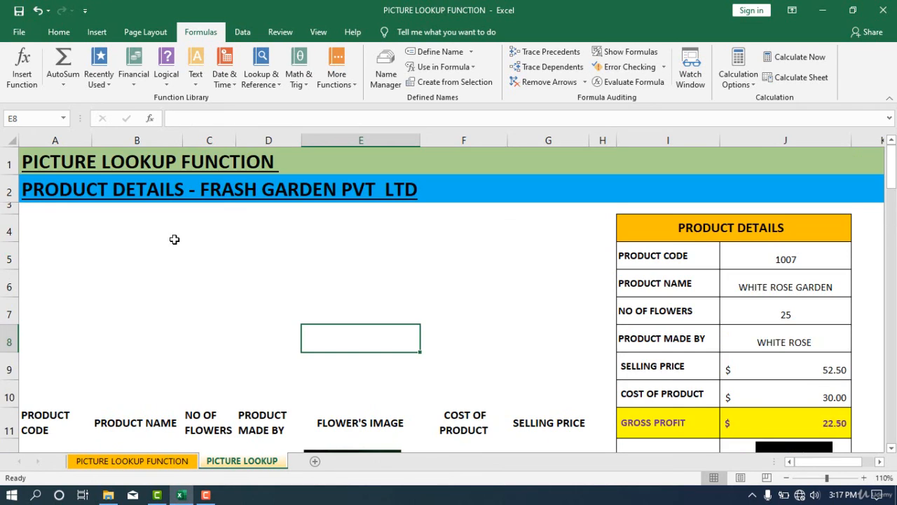
# Set the number of flowers for product 1001, PINKY LOVE, to 20 in the product table
pyautogui.scroll(-4, 176, 285)
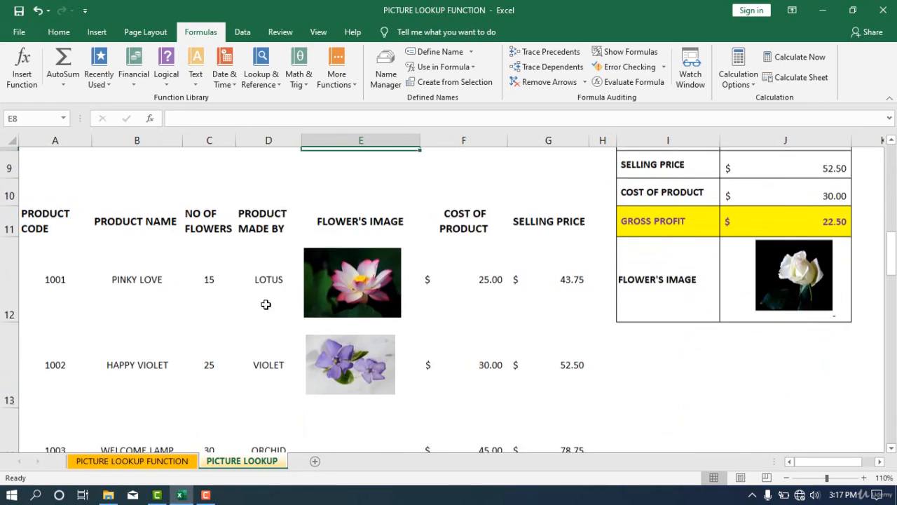
pyautogui.scroll(3, 241, 345)
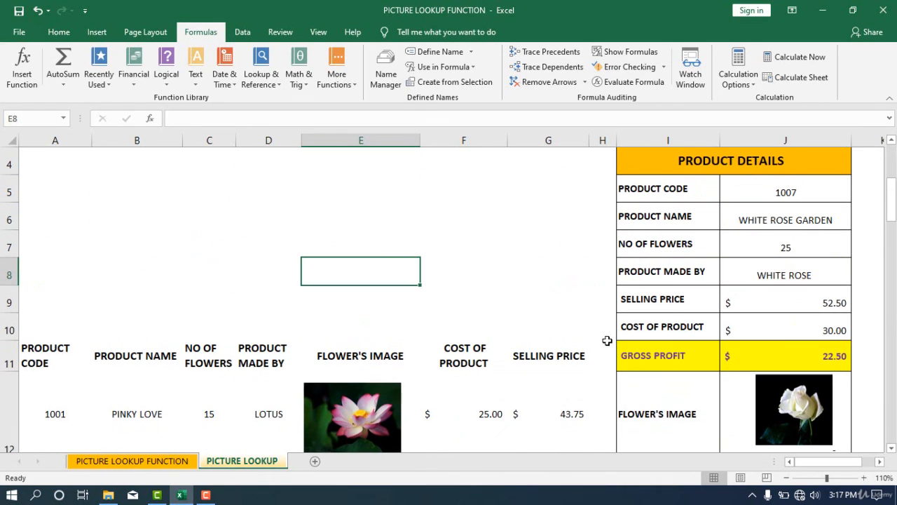
pyautogui.scroll(-1, 223, 376)
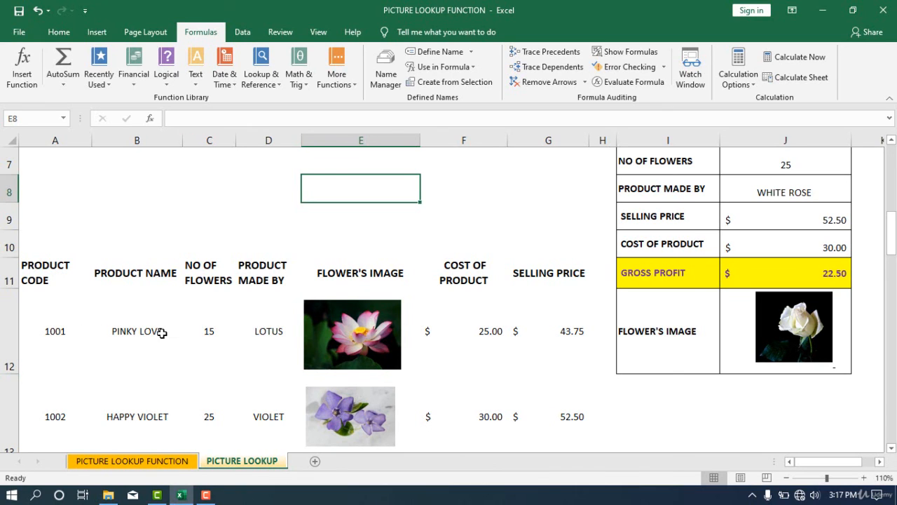
pyautogui.click(211, 331)
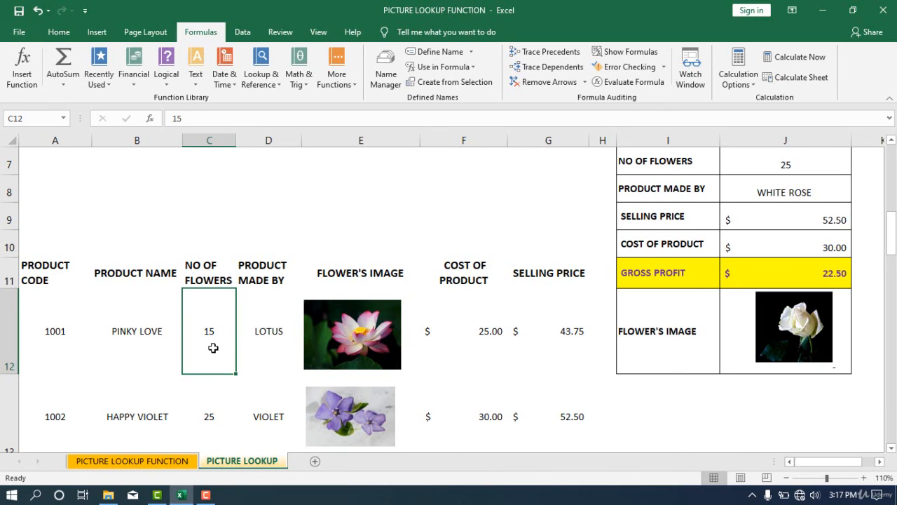
pyautogui.write('20')
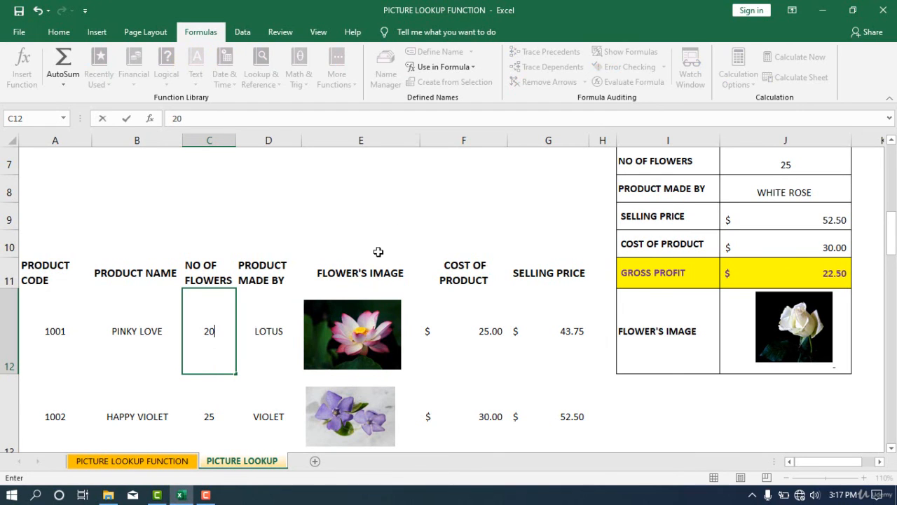
pyautogui.click(379, 252)
# Set the product code in the PRODUCT DETAILS form to 1001 to check the retrieved number of flowers
pyautogui.scroll(2, 806, 257)
pyautogui.click(824, 249)
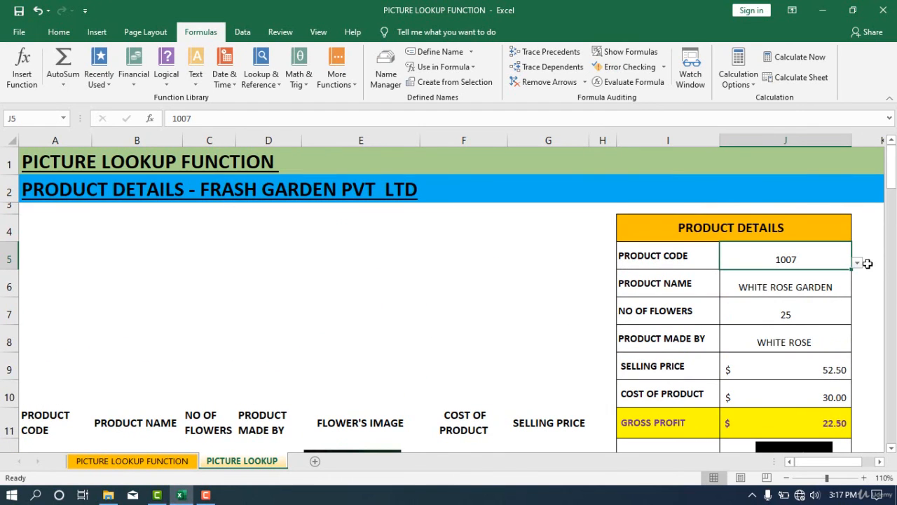
pyautogui.click(859, 263)
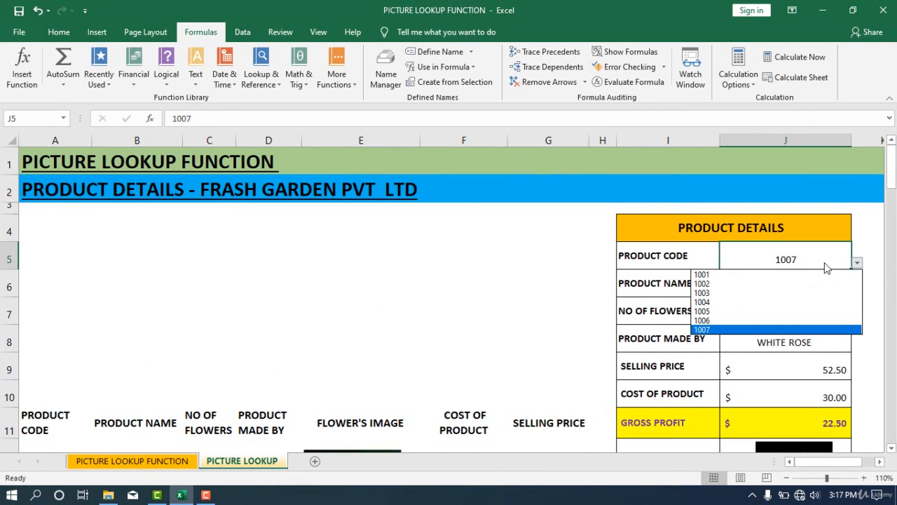
pyautogui.click(738, 273)
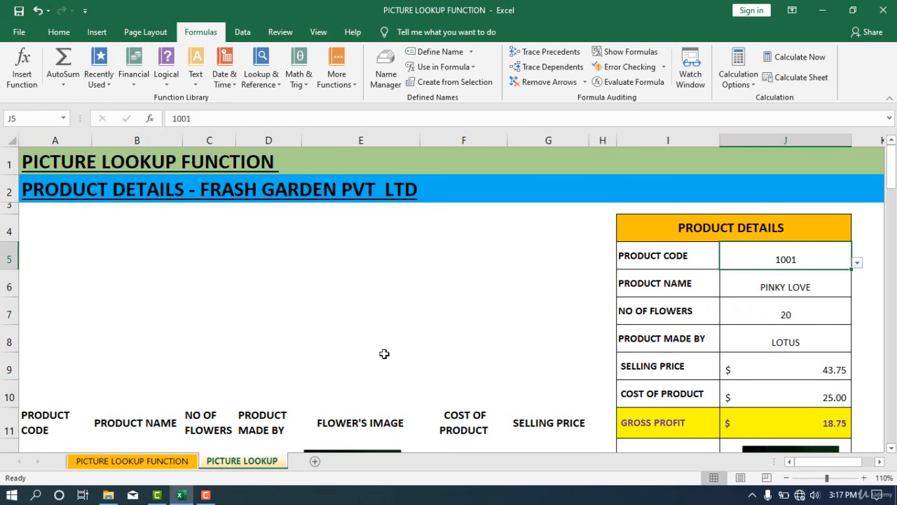
# Set the number of flowers for product 1001 in the table back to 15 and compare it with the form
pyautogui.scroll(-1, 295, 396)
pyautogui.click(203, 417)
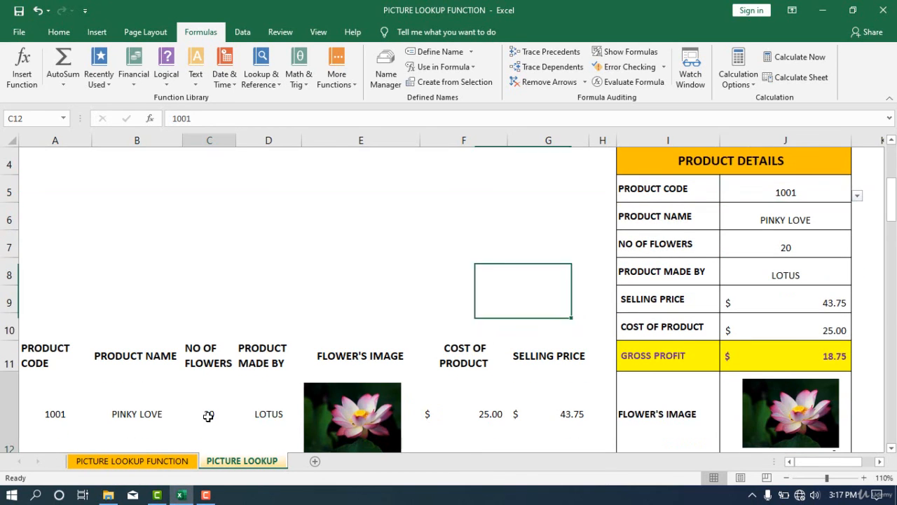
pyautogui.write('15')
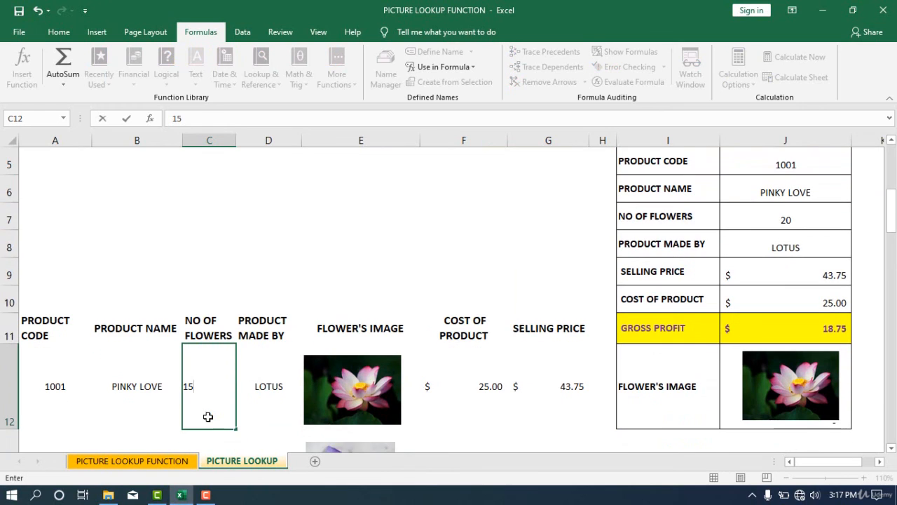
pyautogui.press('Return')
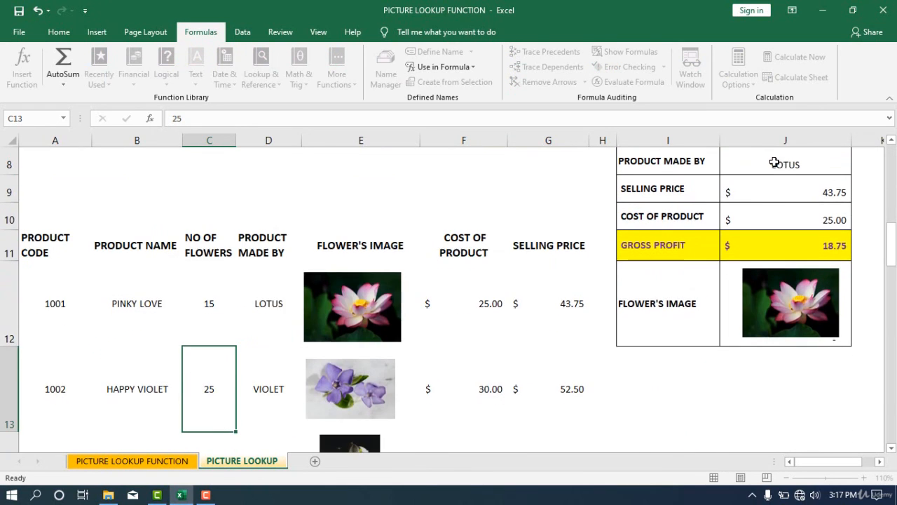
pyautogui.scroll(1, 777, 166)
pyautogui.scroll(2, 547, 298)
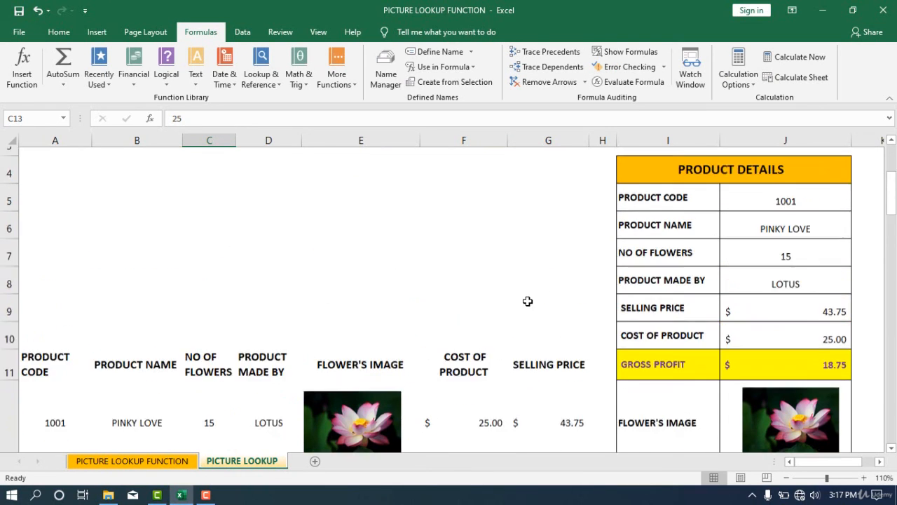
pyautogui.scroll(-2, 513, 316)
pyautogui.scroll(-1, 512, 317)
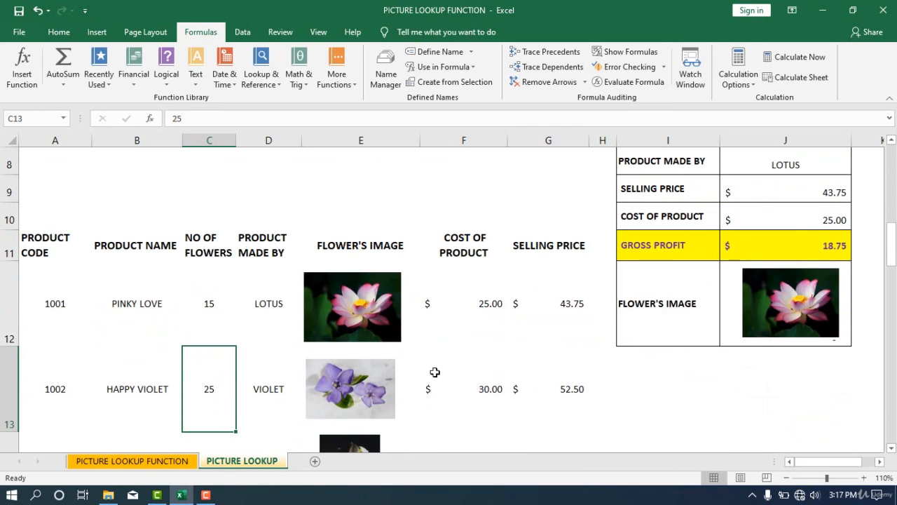
pyautogui.scroll(2, 601, 334)
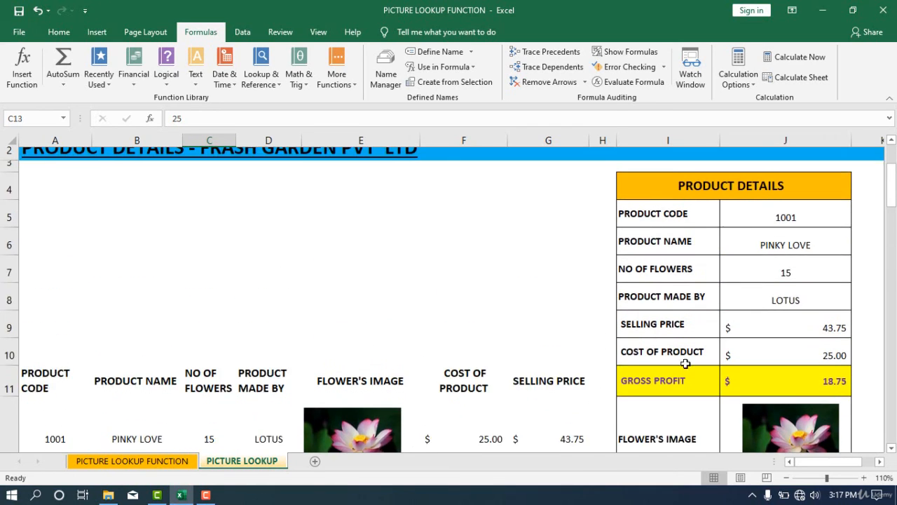